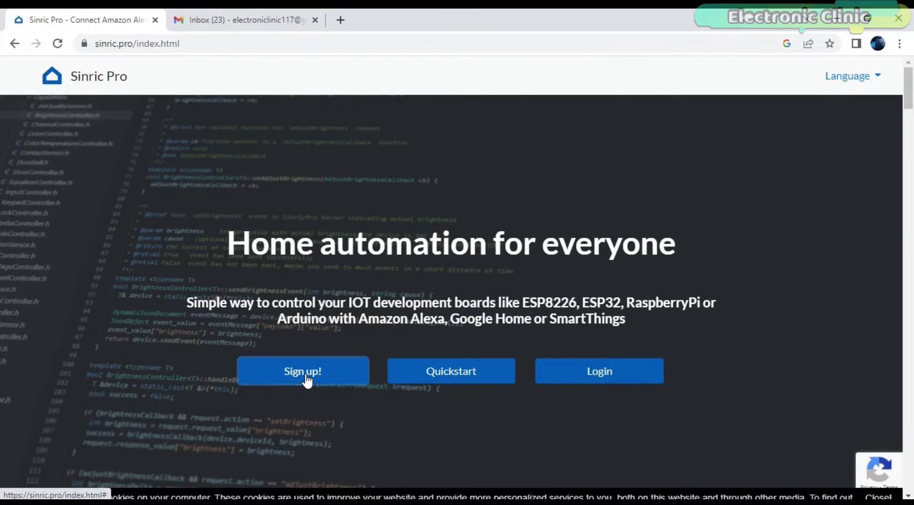
Start a Sinric Pro sign-up, entering the owner's full name, e-mail twice and a password.
click(305, 374)
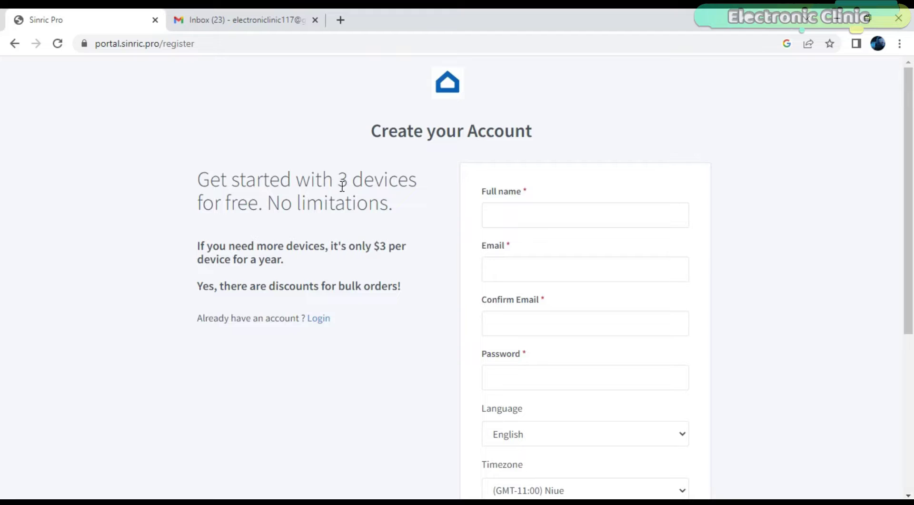
click(531, 211)
text(electronic clinic)
click(515, 267)
text(elec)
key(BackSpace)
key(BackSpace)
key(BackSpace)
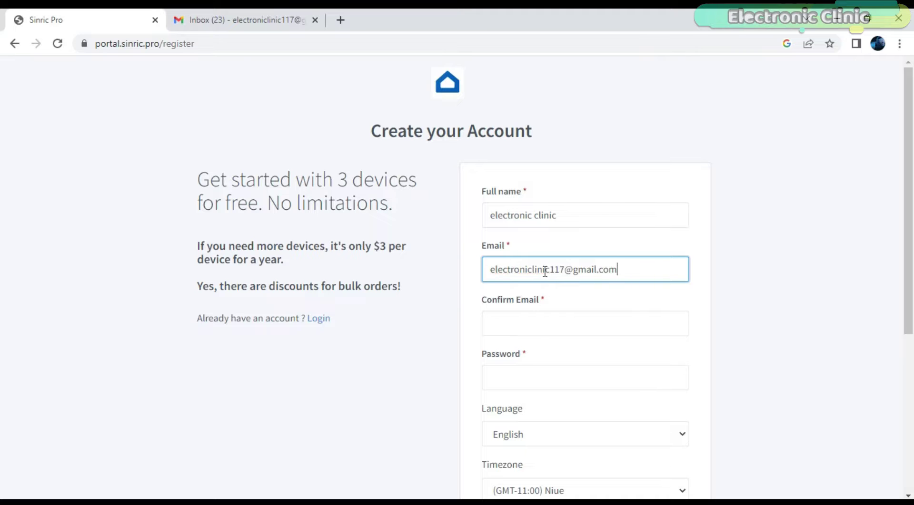
triple_click(615, 270)
key(ctrl+c)
click(580, 315)
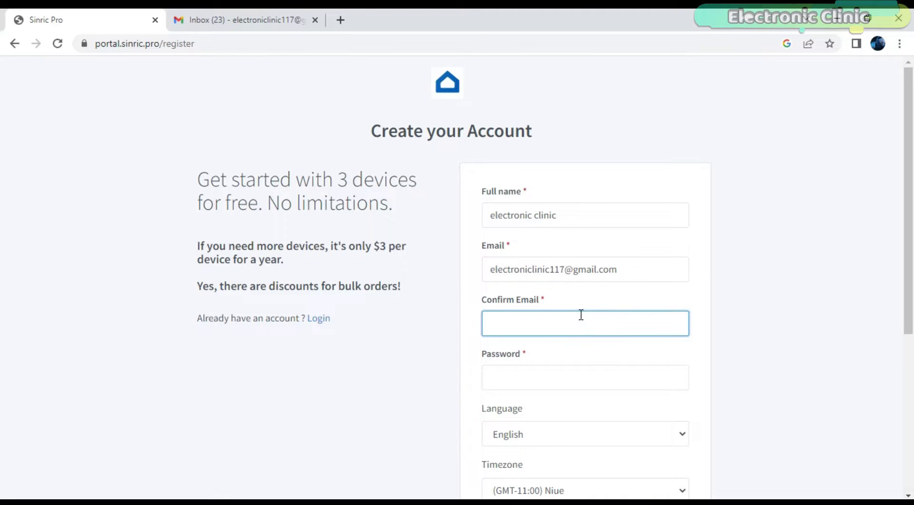
key(ctrl+v)
click(556, 374)
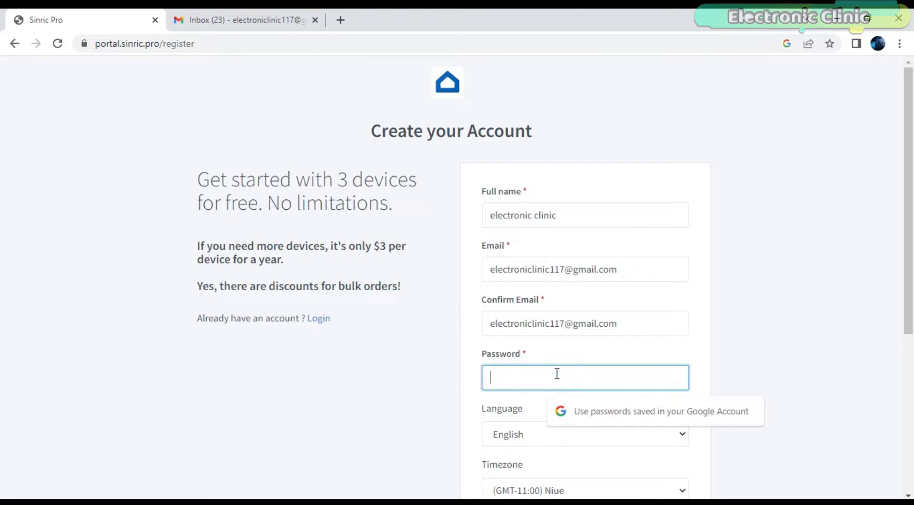
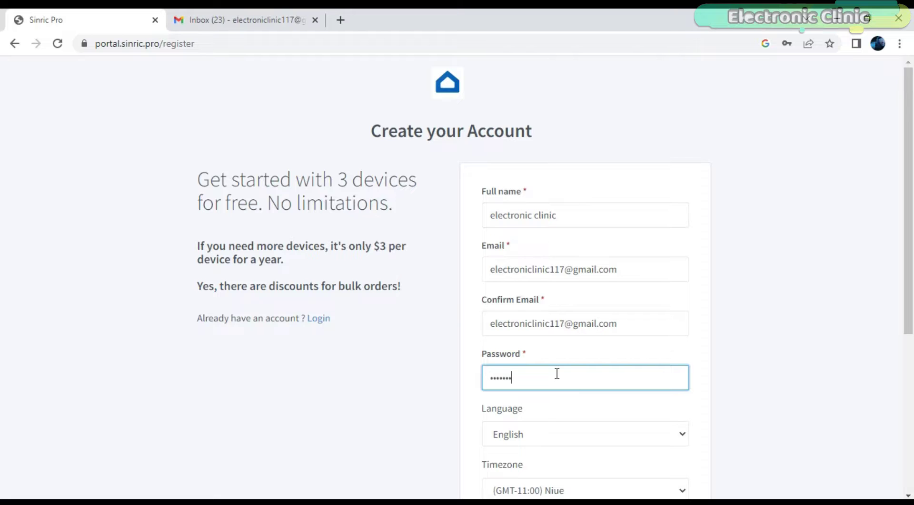
Choose the (GMT+05:00) Karachi timezone, pass reCAPTCHA and submit the registration.
scroll(557, 376, down, 4)
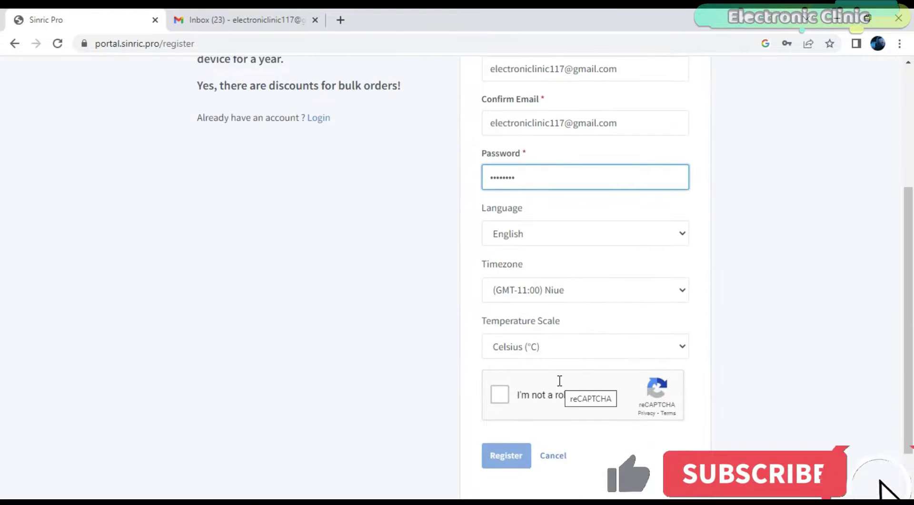
click(618, 296)
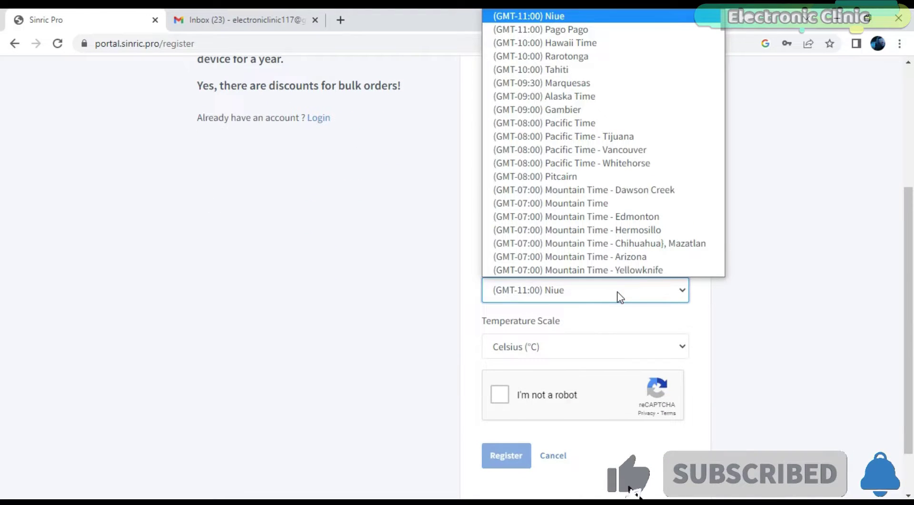
scroll(534, 159, down, 20)
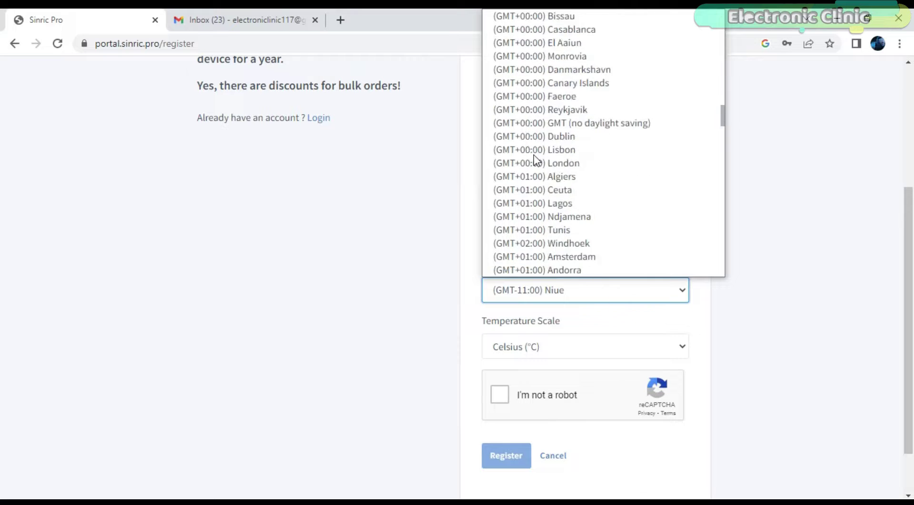
scroll(535, 159, down, 20)
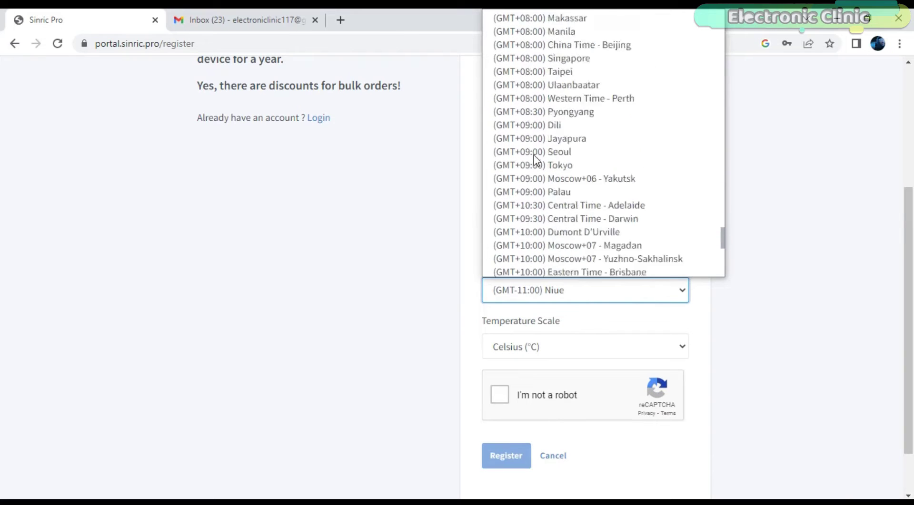
scroll(534, 159, down, 5)
scroll(534, 159, up, 8)
scroll(534, 159, up, 11)
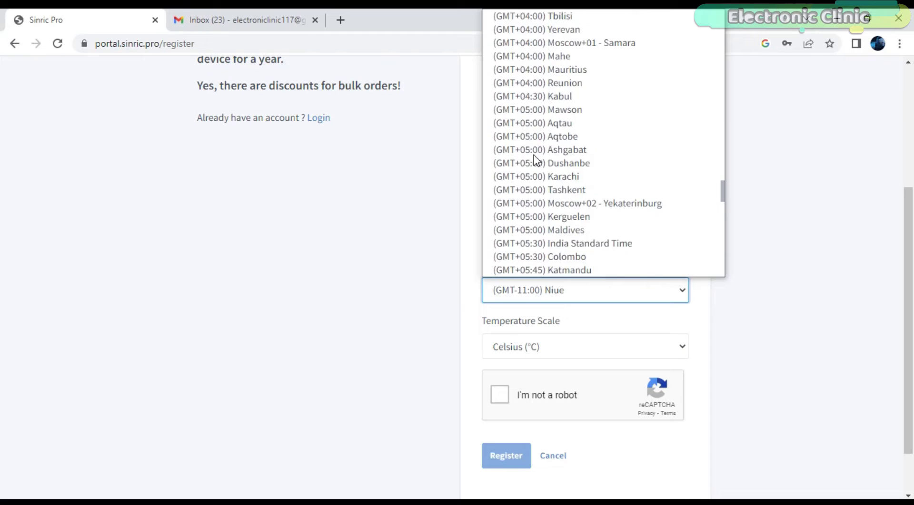
click(605, 184)
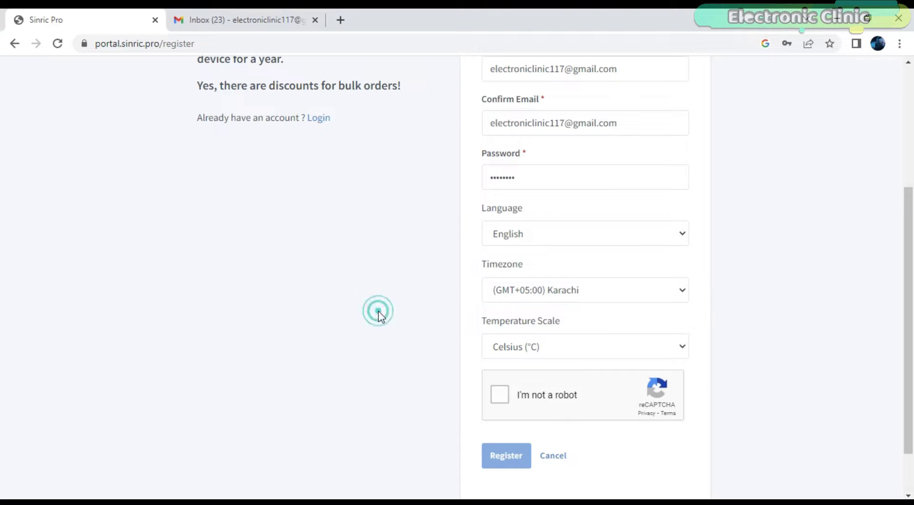
click(500, 400)
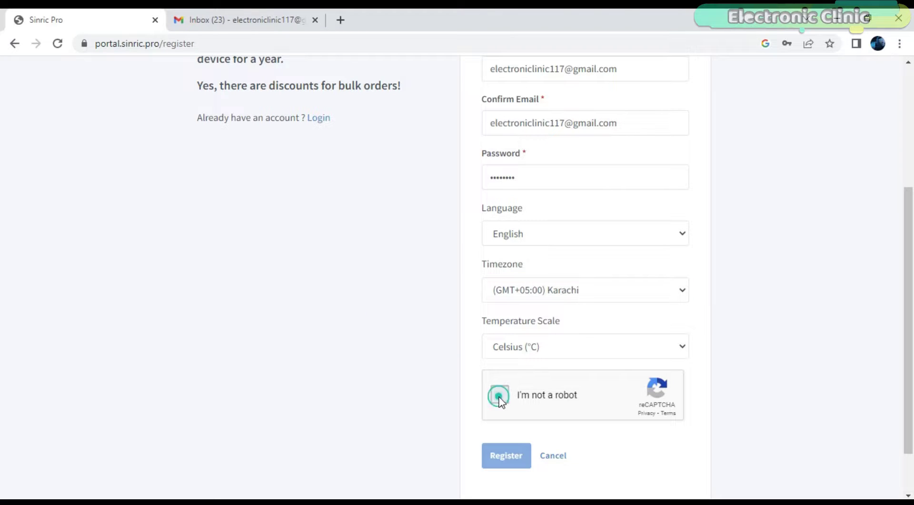
scroll(870, 408, up, 2)
scroll(868, 408, up, 2)
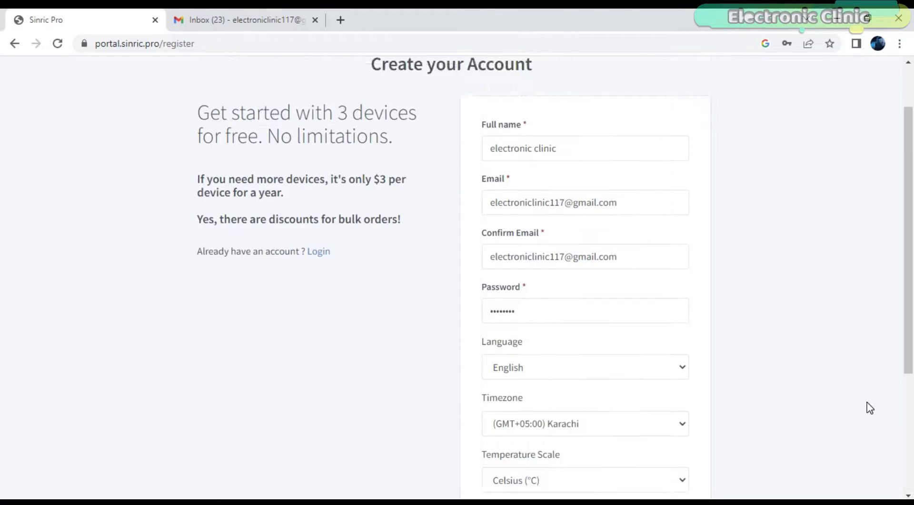
scroll(852, 409, down, 4)
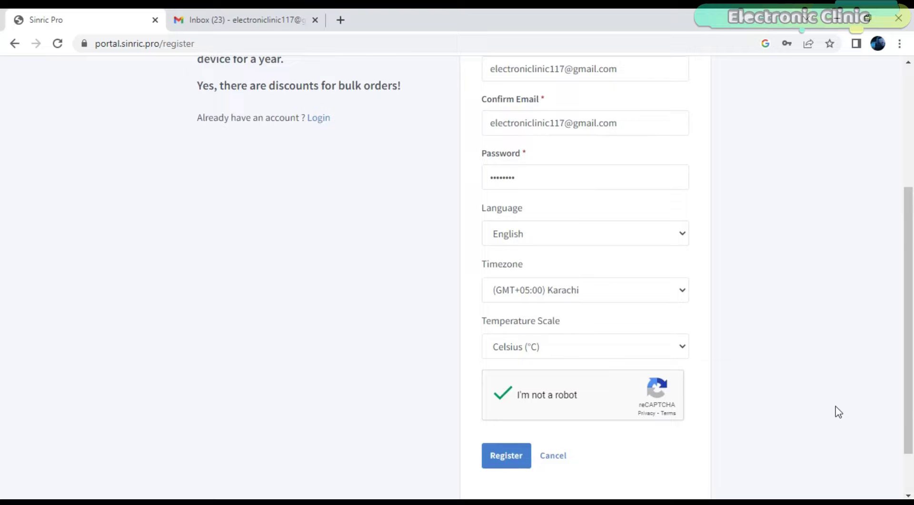
click(503, 461)
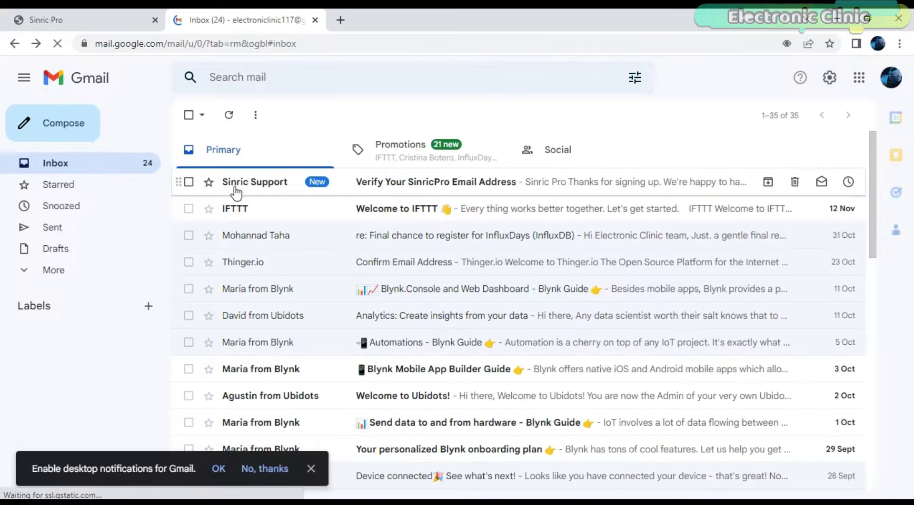
Confirm the account through the Sinric Pro verification e-mail in Gmail.
click(435, 186)
click(541, 361)
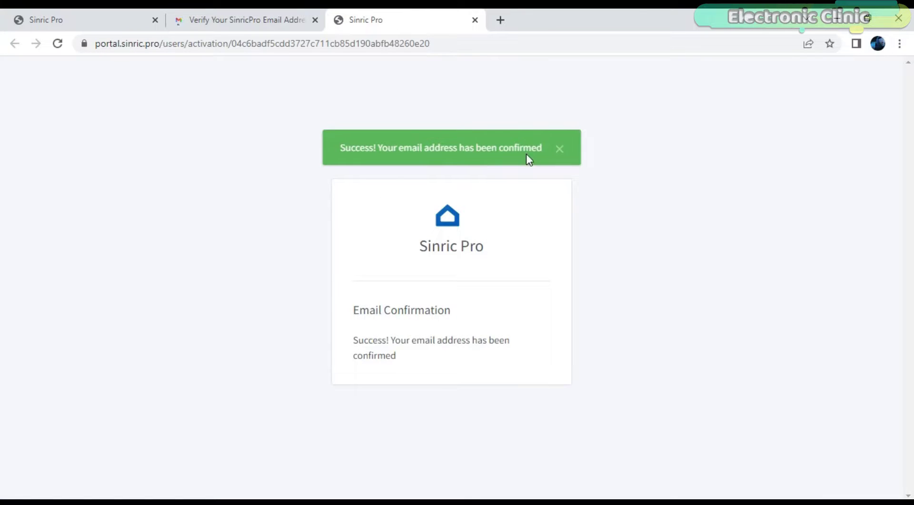
click(51, 18)
click(598, 338)
Log in to the Sinric Pro portal with reCAPTCHA and begin adding a device.
click(758, 267)
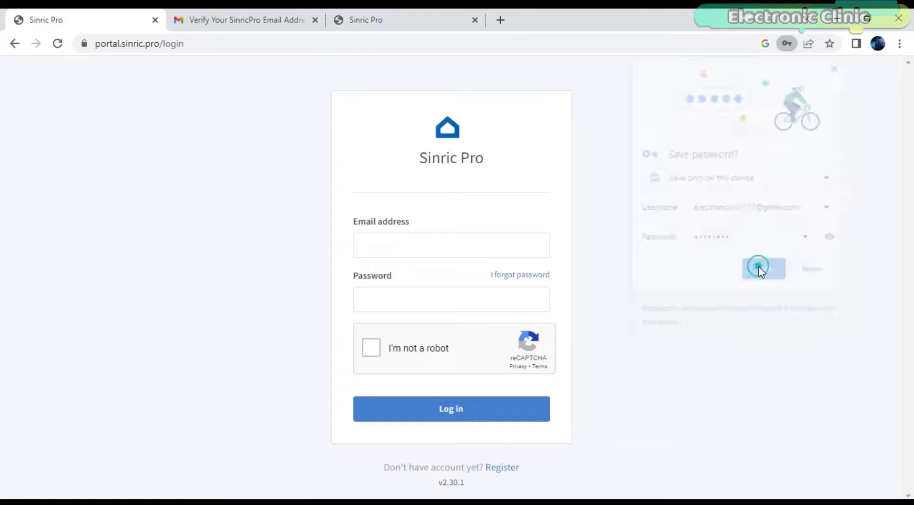
click(371, 348)
click(441, 410)
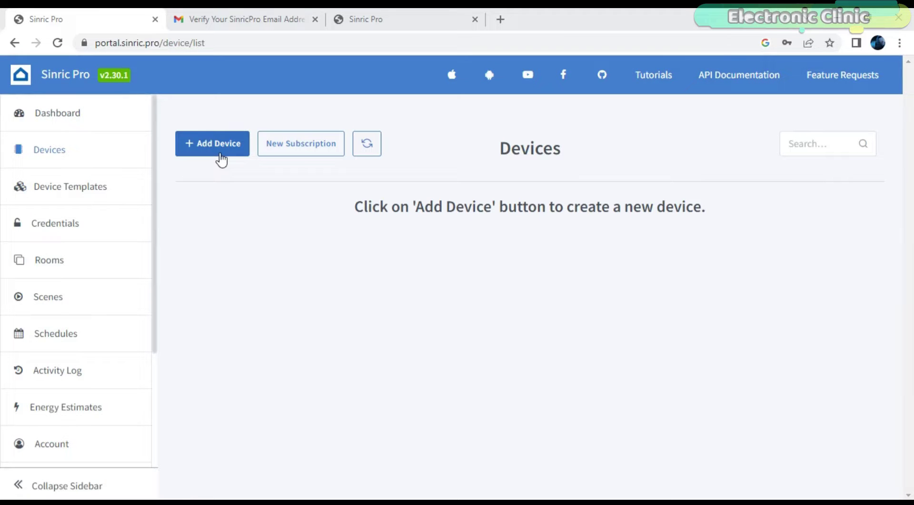
click(220, 143)
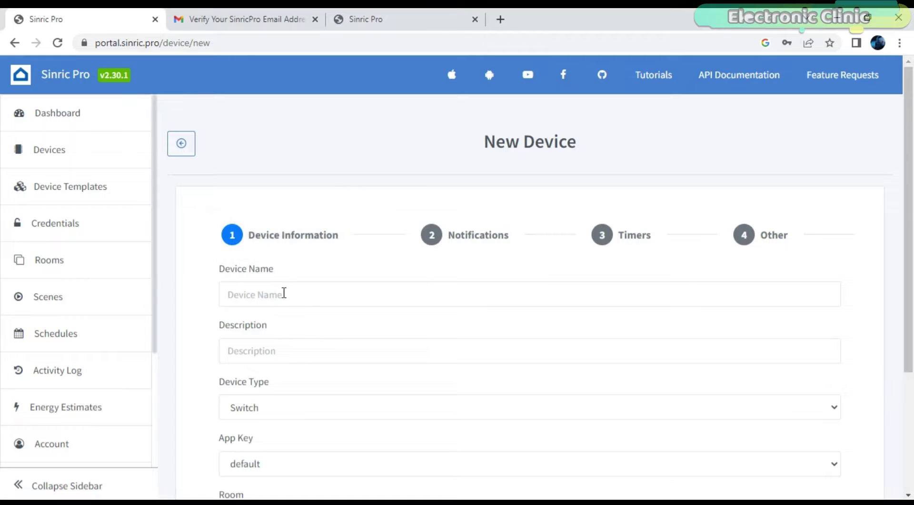
Name the Switch device 'device1' with description 'light' and advance to Notifications.
click(283, 293)
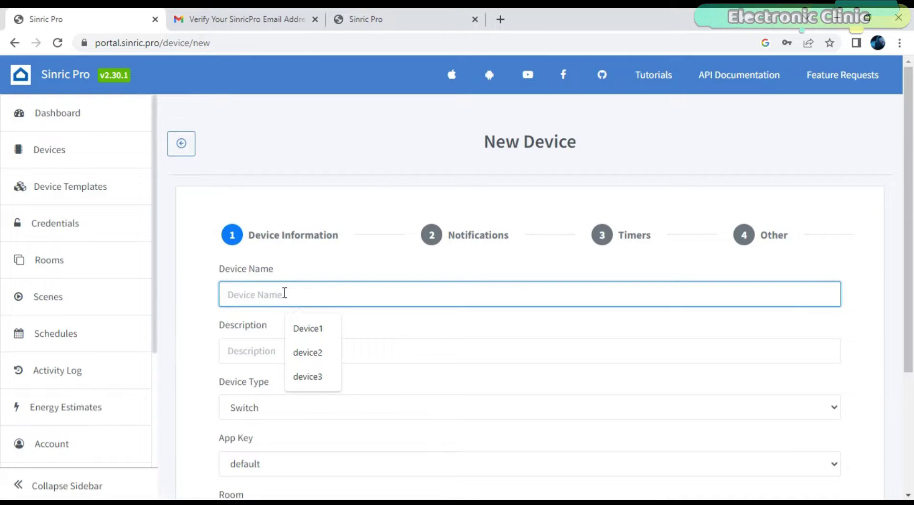
scroll(284, 295, down, 3)
text(dec)
key(BackSpace)
text(vice1)
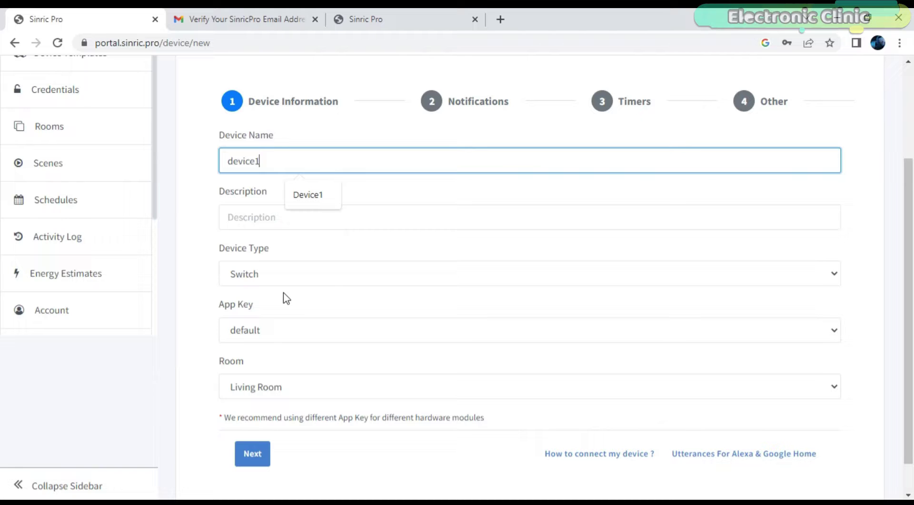
click(257, 214)
text(light)
click(199, 285)
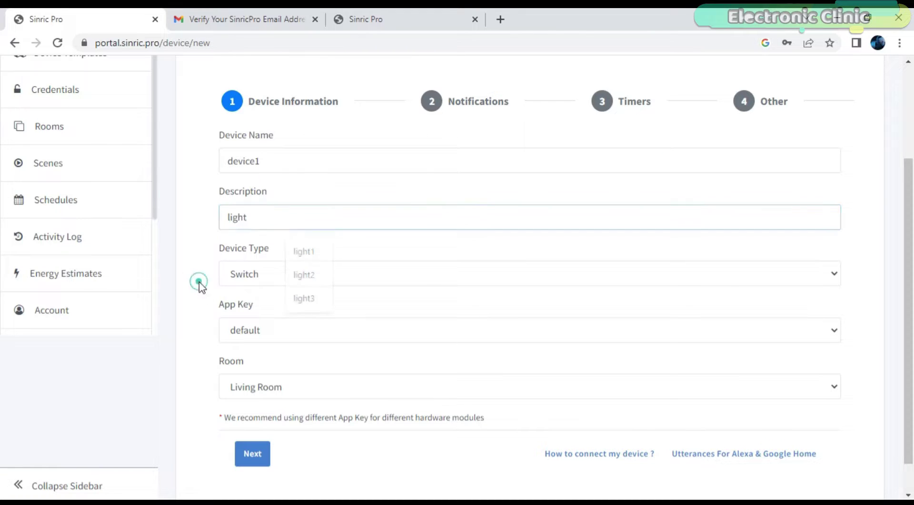
scroll(259, 381, down, 1)
click(259, 424)
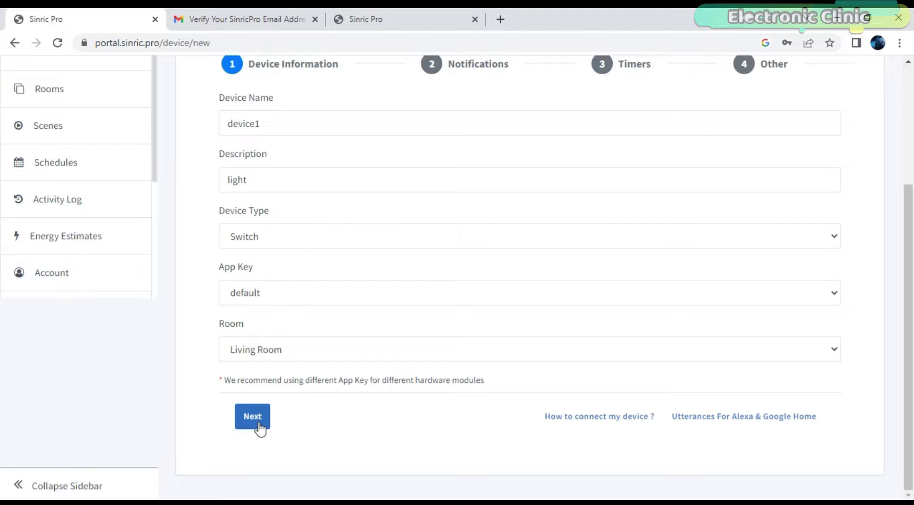
click(259, 428)
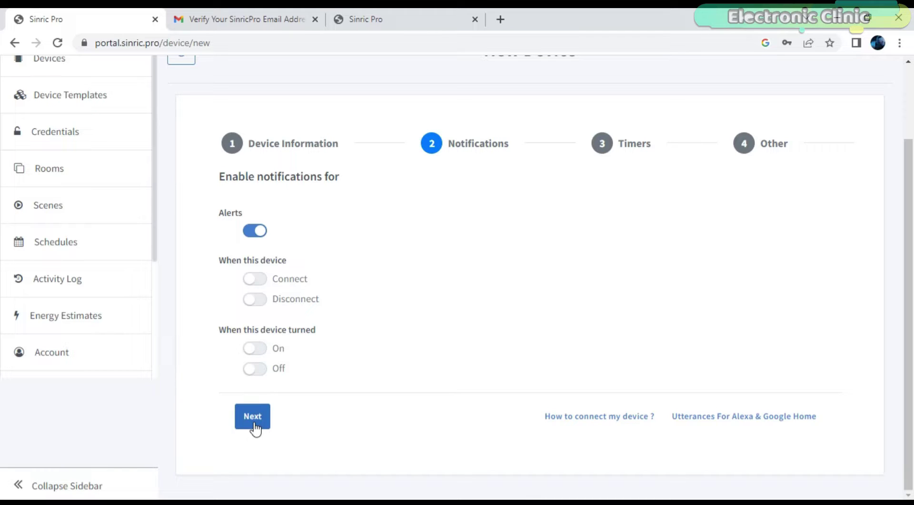
Pass the Timers and Other steps with defaults and save device1.
click(253, 426)
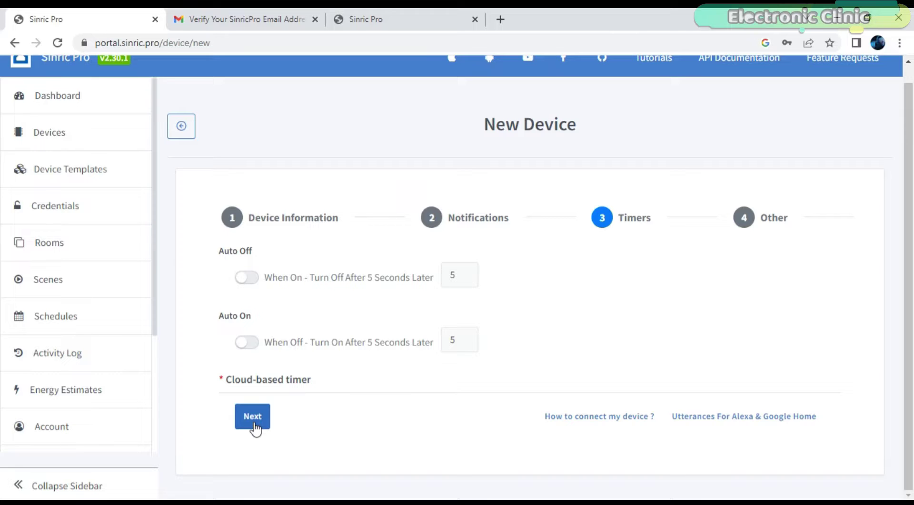
click(253, 417)
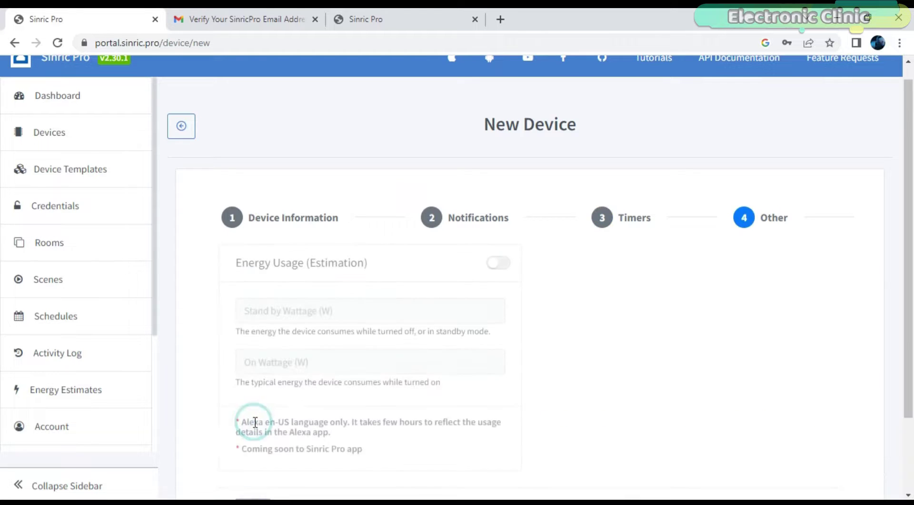
scroll(255, 422, down, 2)
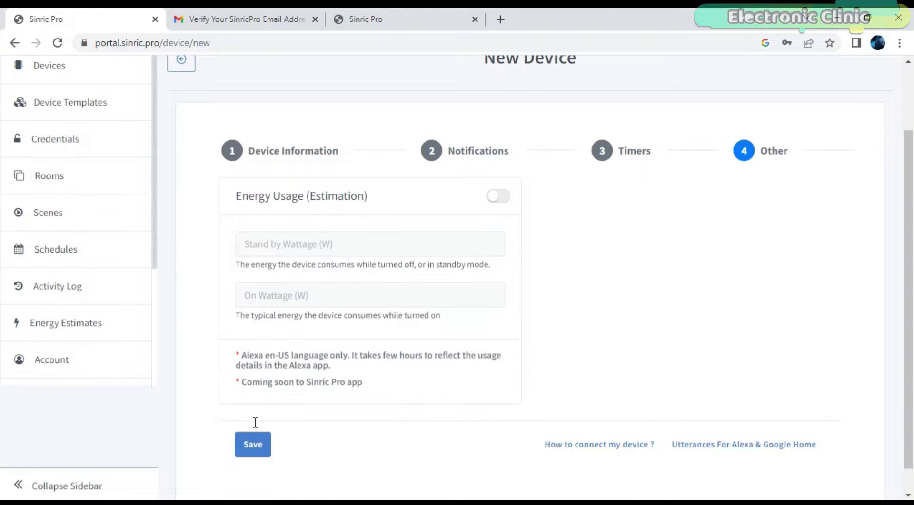
click(252, 446)
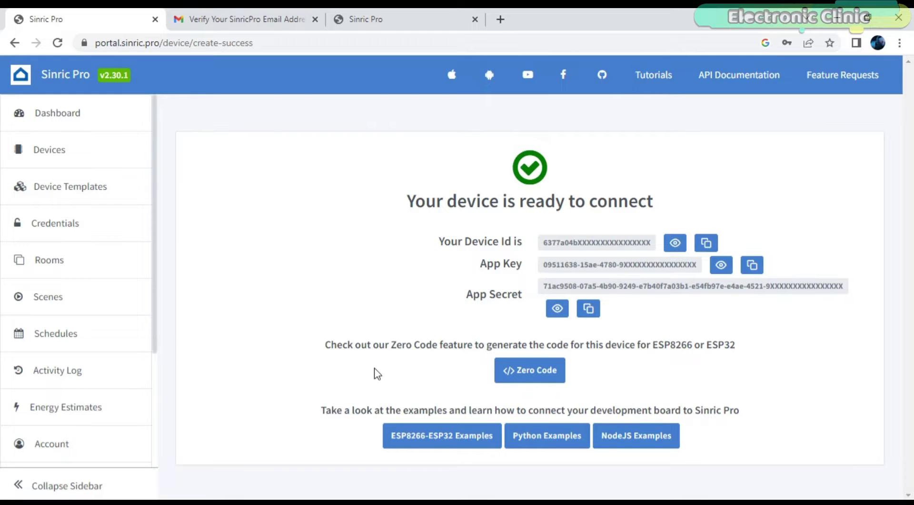
Add a new device named 'DHT sensor' with description 'Temperature and humidity'.
click(61, 161)
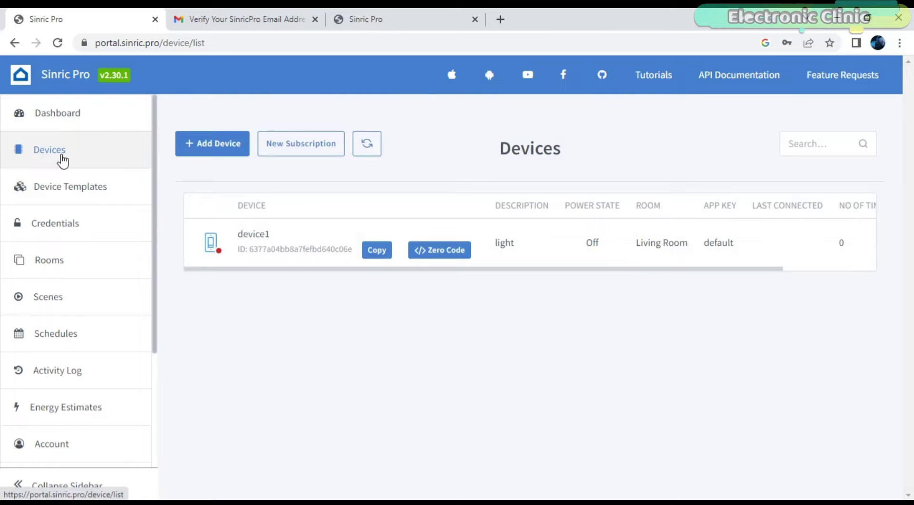
click(230, 153)
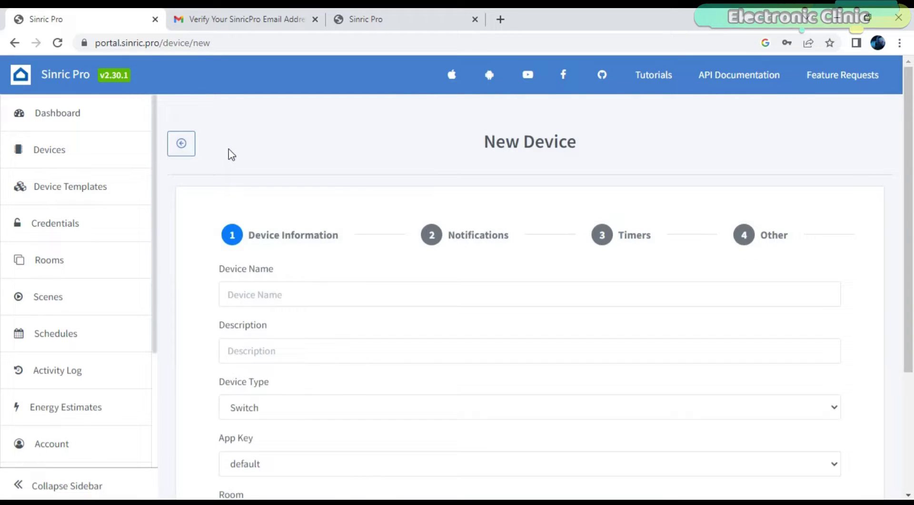
click(268, 290)
text(DHT)
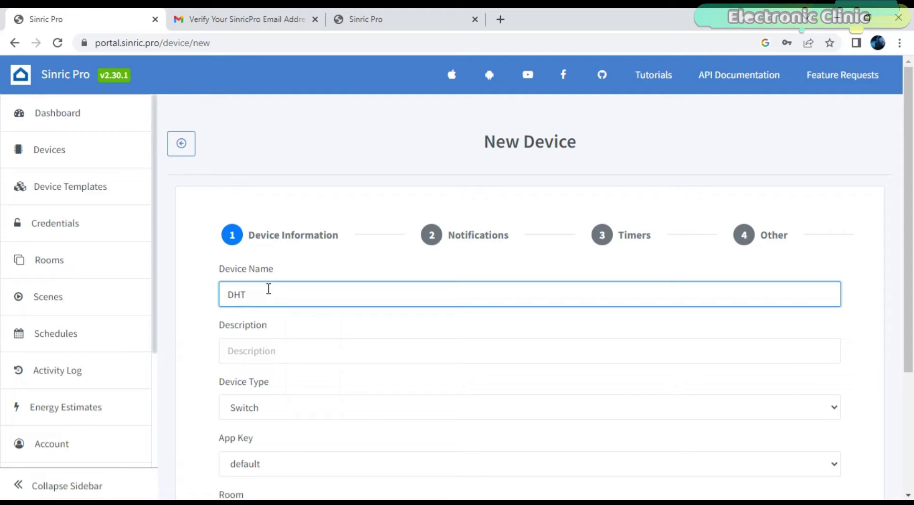
text( sensor)
click(285, 348)
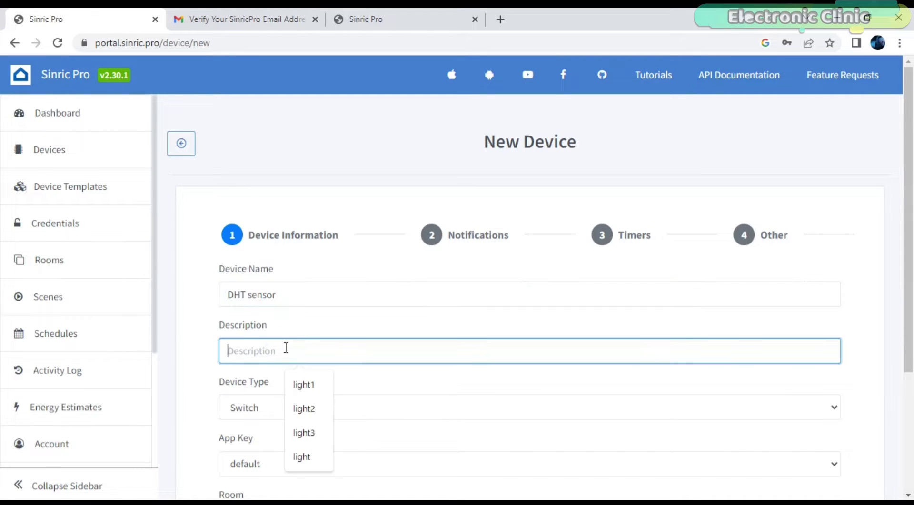
text(Temperature and humidity)
Set the device type to Temperature Sensor.
scroll(287, 352, down, 1)
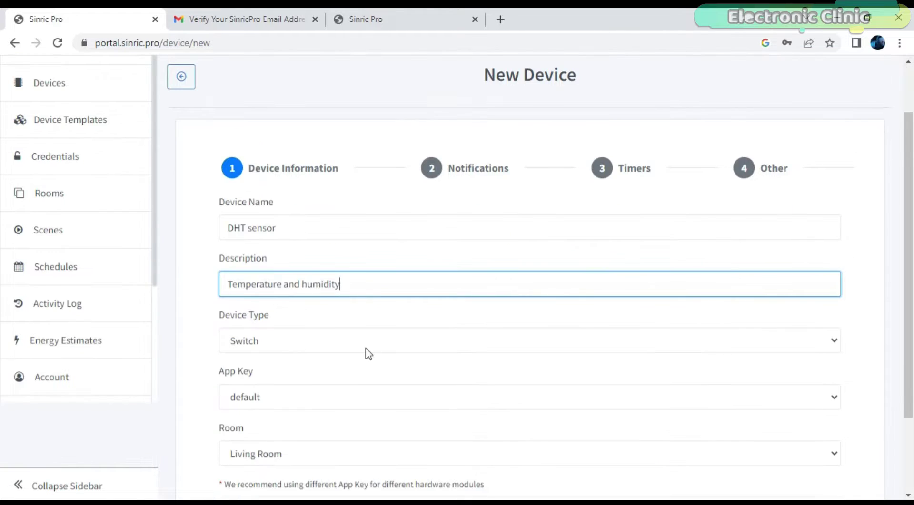
scroll(368, 354, down, 2)
scroll(365, 292, up, 1)
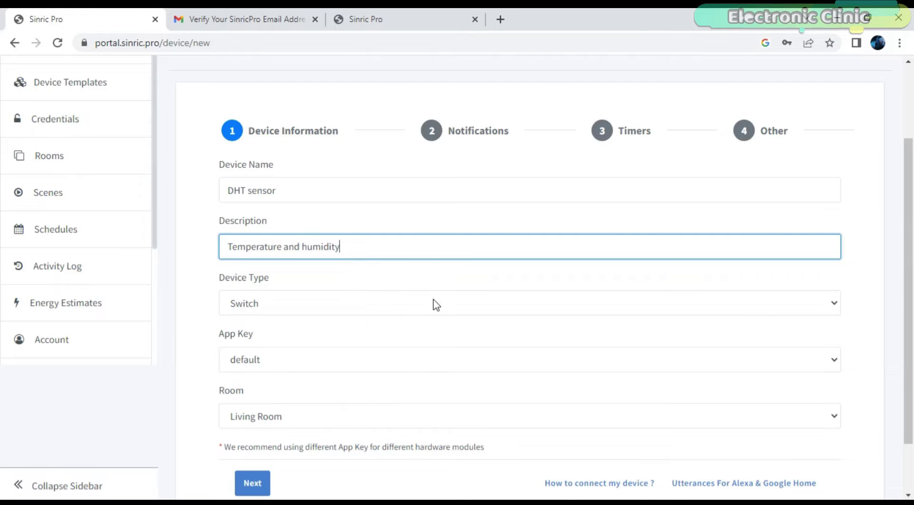
click(434, 304)
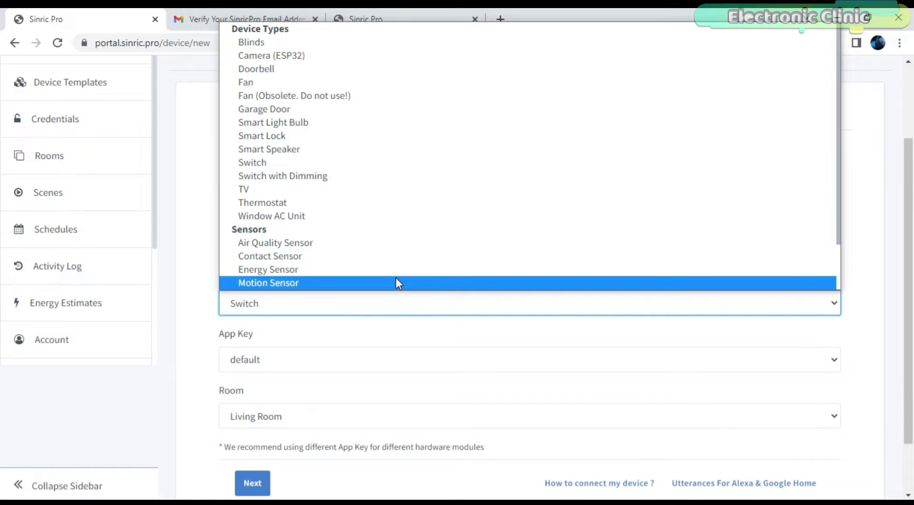
scroll(396, 280, down, 2)
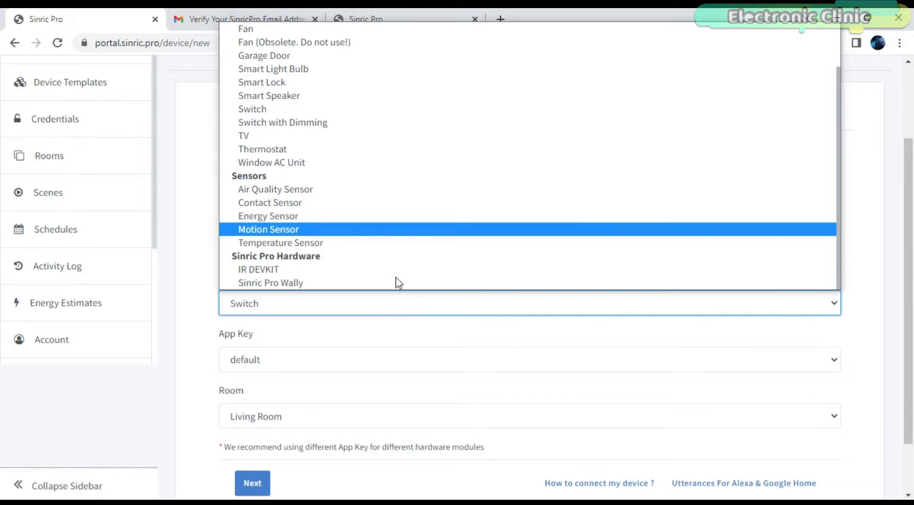
click(409, 243)
Accept default Notifications, Timers and Other settings and save the DHT sensor device.
click(196, 318)
scroll(261, 336, down, 2)
click(258, 422)
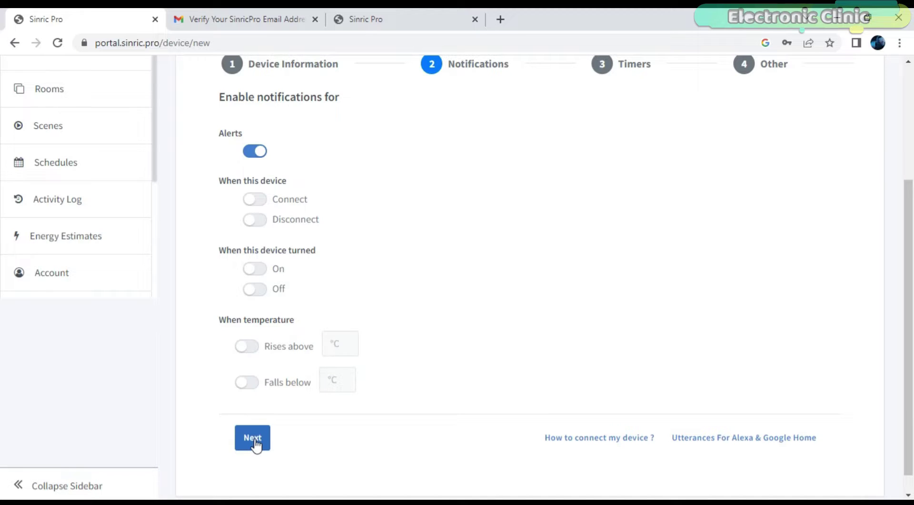
click(252, 438)
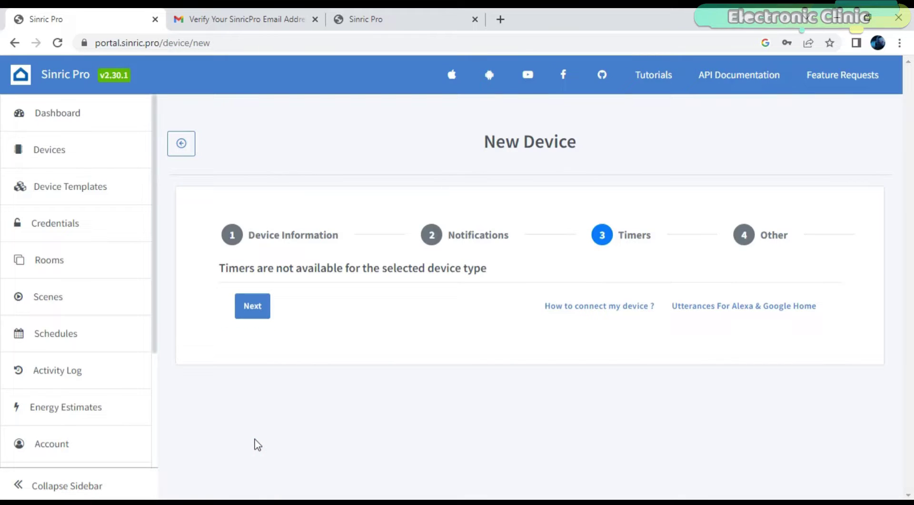
click(257, 312)
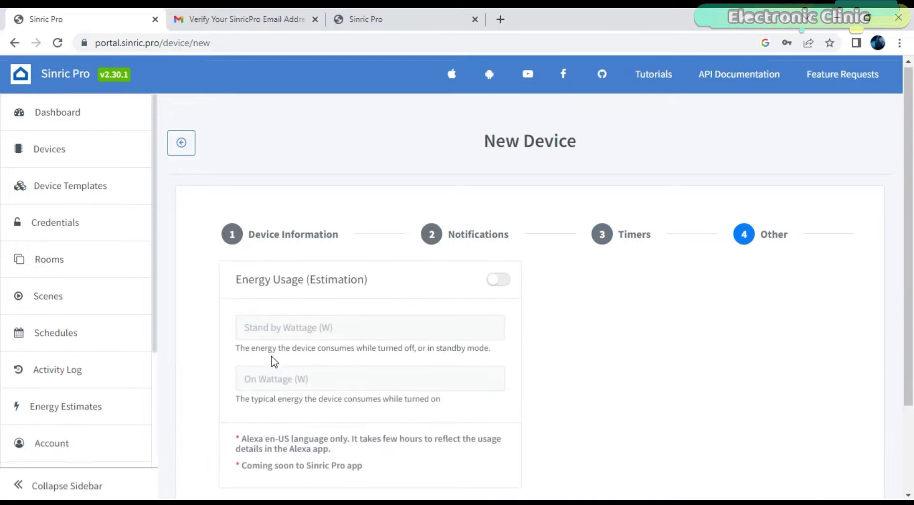
scroll(269, 381, down, 2)
click(263, 422)
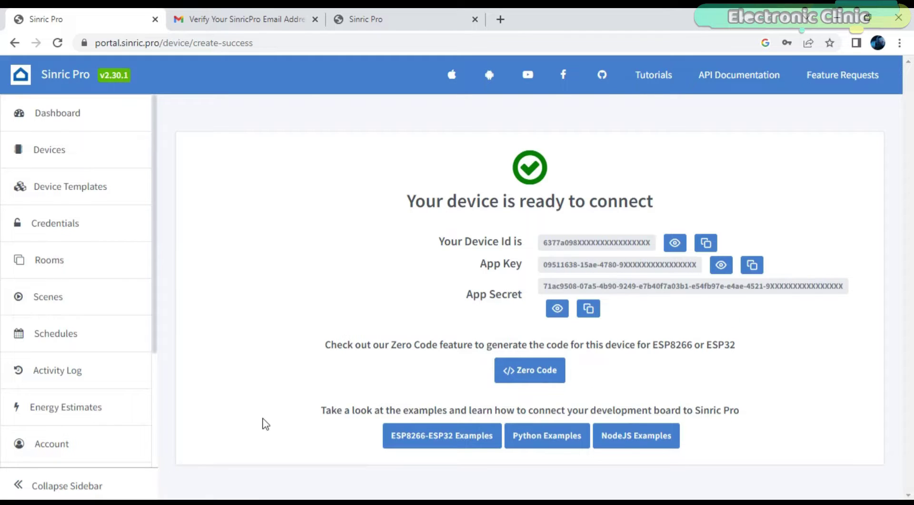
In the Devices list, copy device1's device ID.
click(41, 157)
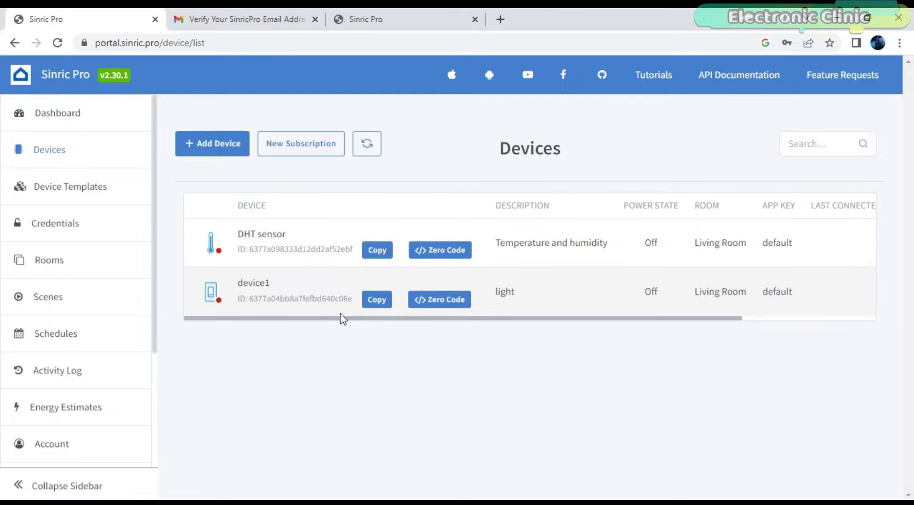
click(374, 304)
click(373, 307)
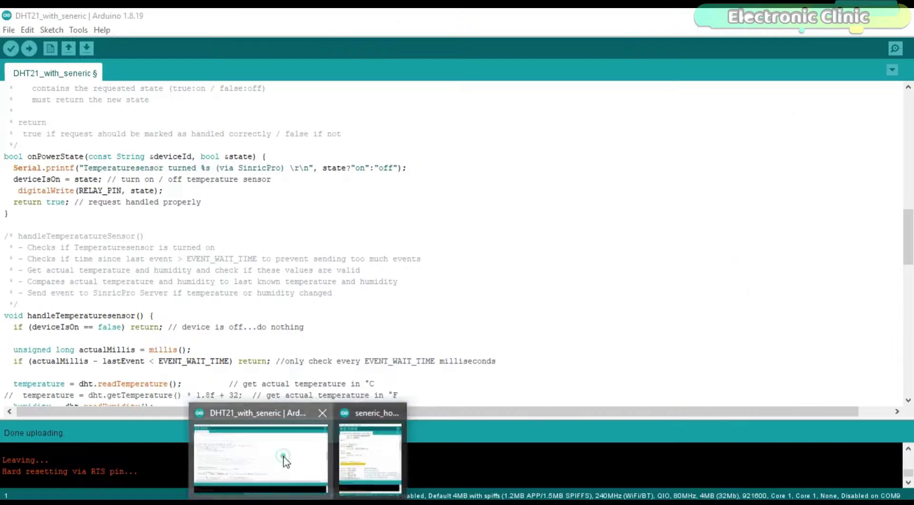
Paste device1's ID over the SWITCH_ID1 value in the sketch.
click(282, 456)
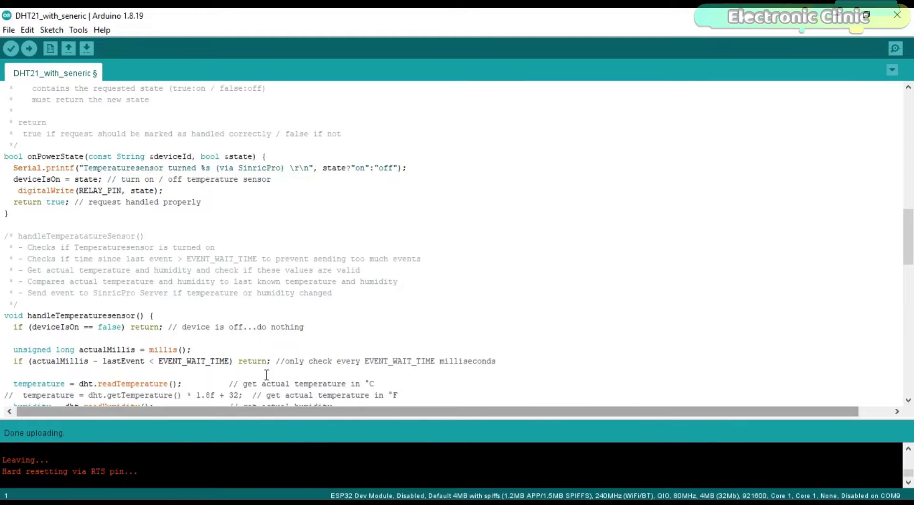
scroll(223, 281, up, 6)
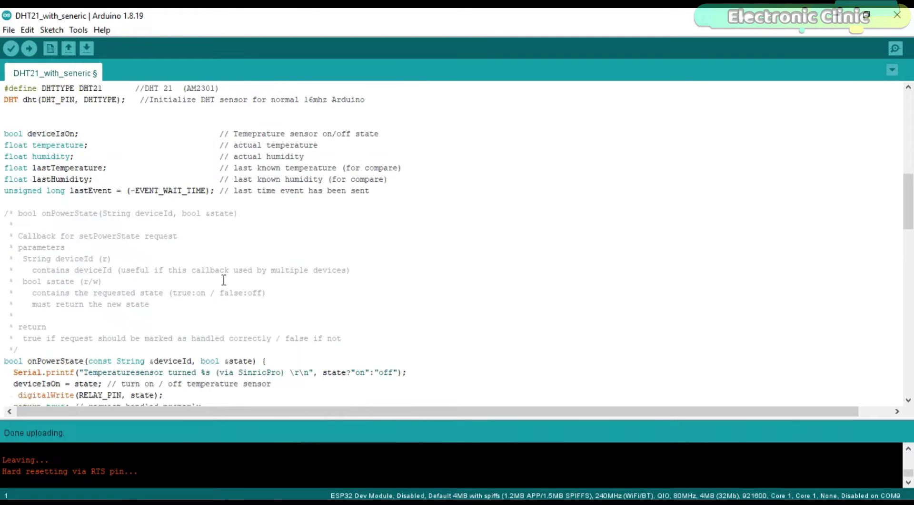
scroll(224, 280, up, 6)
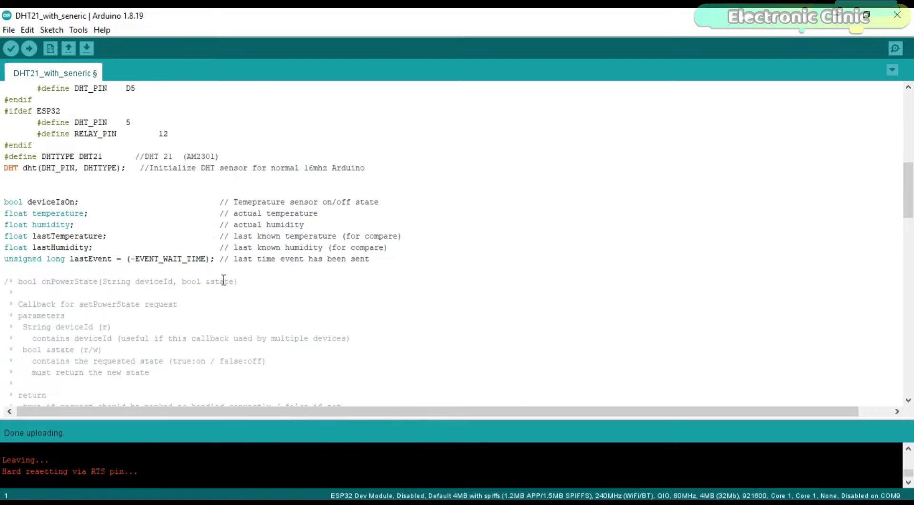
scroll(223, 280, up, 8)
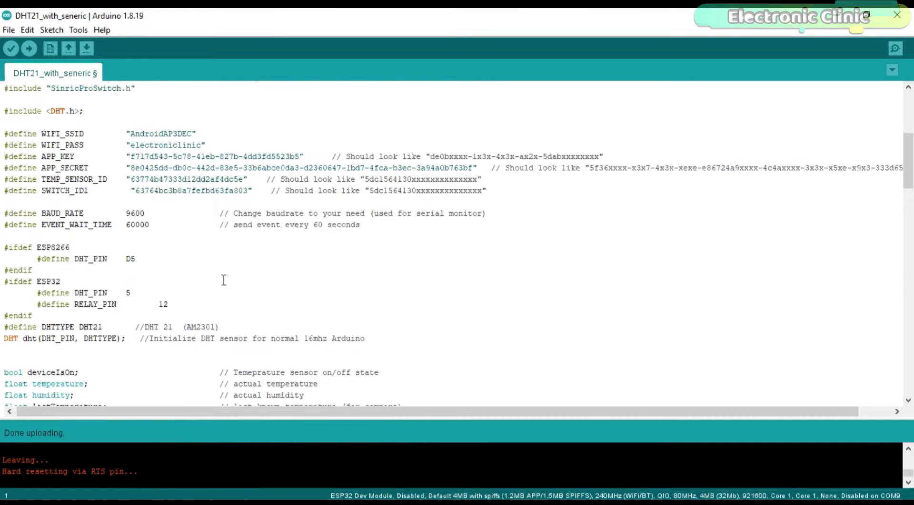
scroll(194, 254, down, 4)
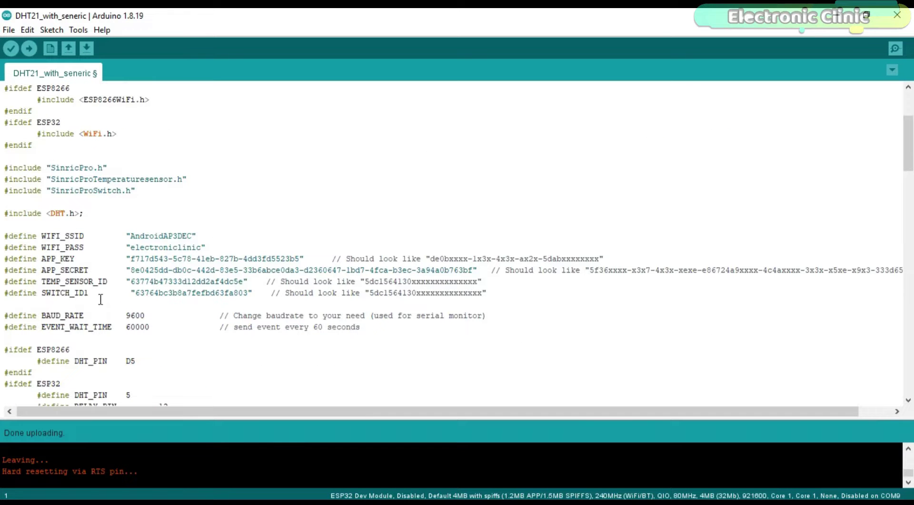
drag(248, 292, 136, 293)
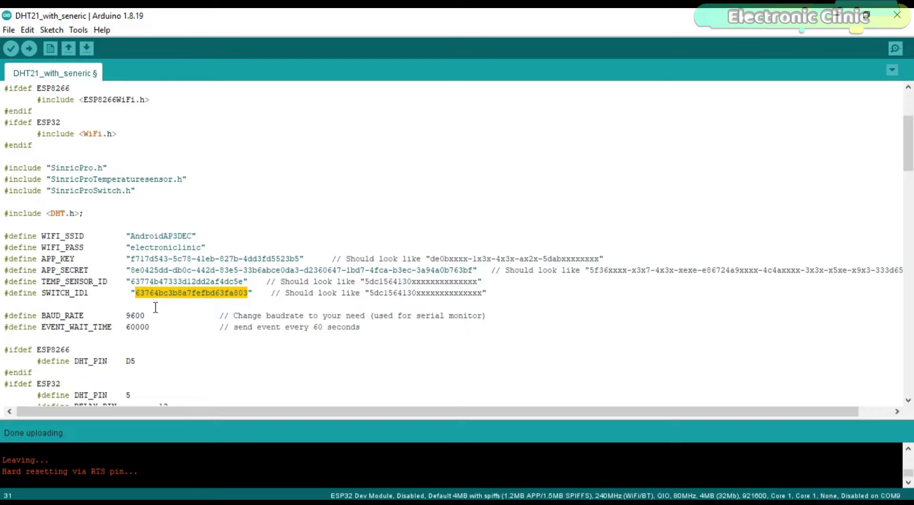
key(ctrl+v)
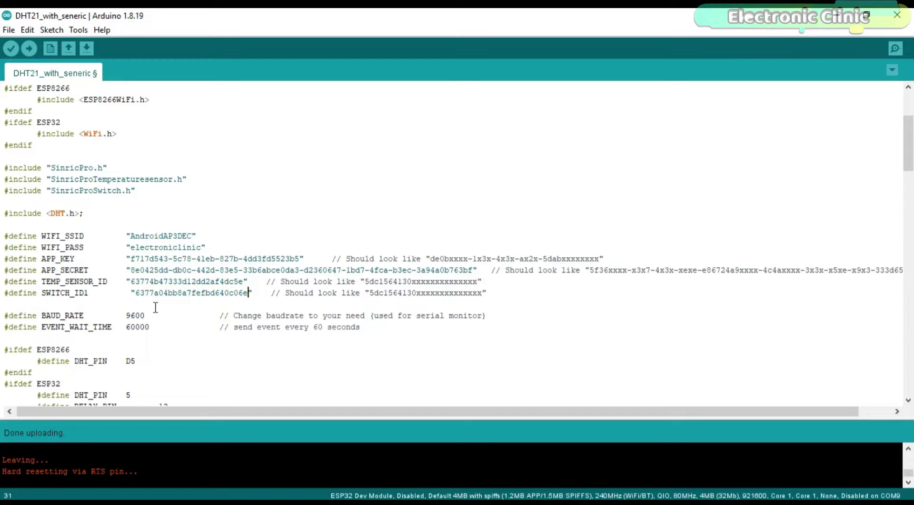
Copy the DHT sensor's ID and paste it over TEMP_SENSOR_ID in the sketch.
key(alt+Tab)
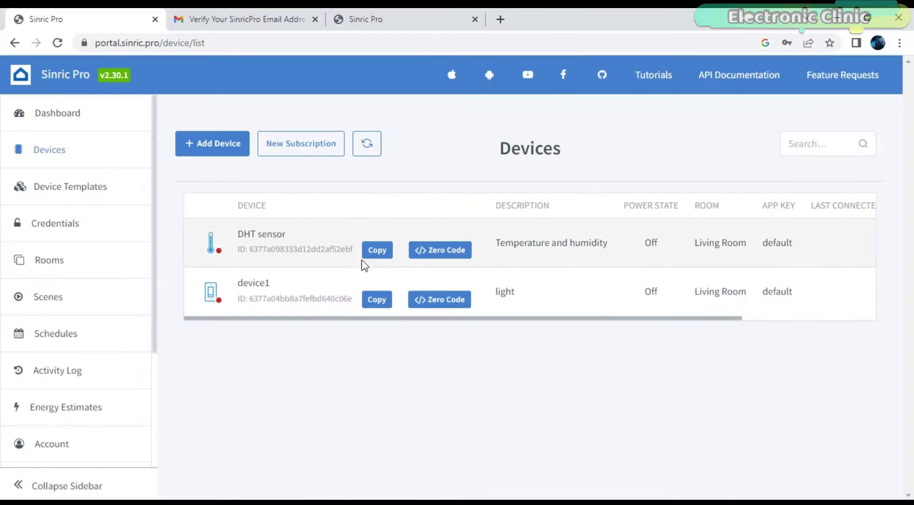
click(377, 250)
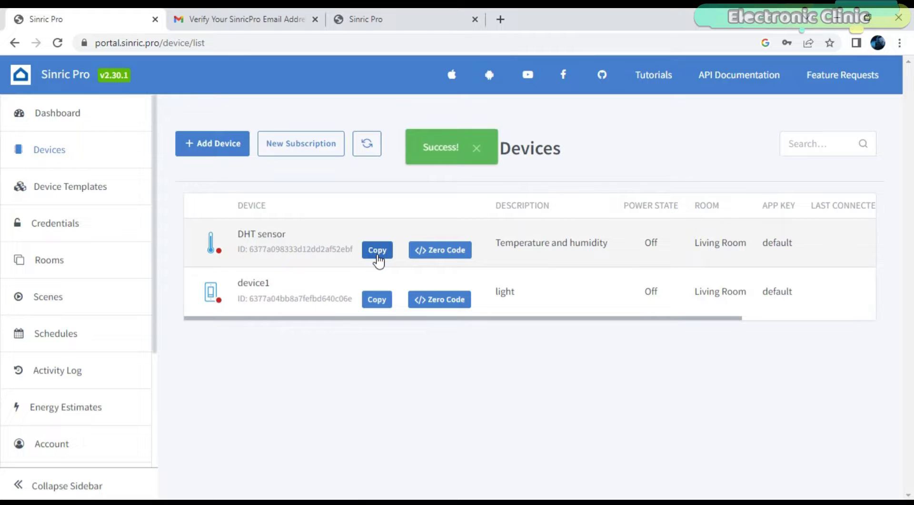
mouse_move(299, 493)
click(273, 472)
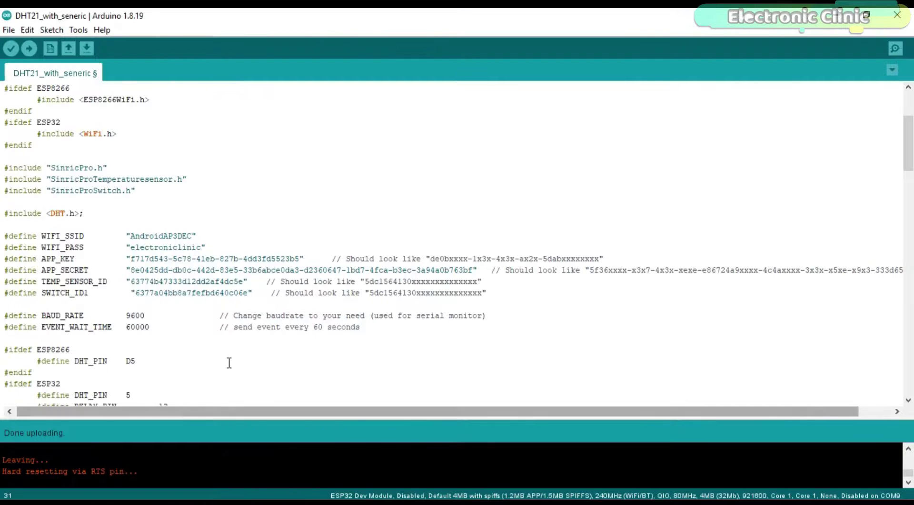
scroll(229, 362, down, 1)
drag(243, 247, 131, 247)
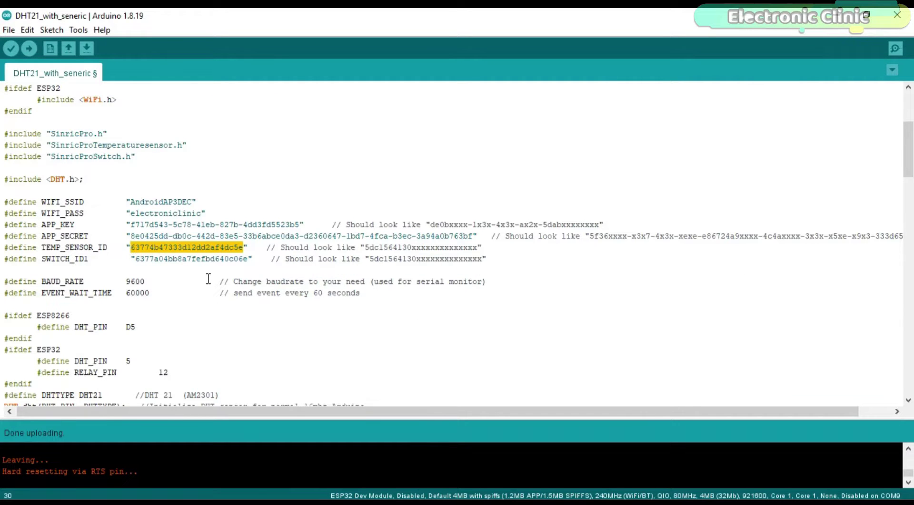
key(ctrl+v)
key(alt+Tab)
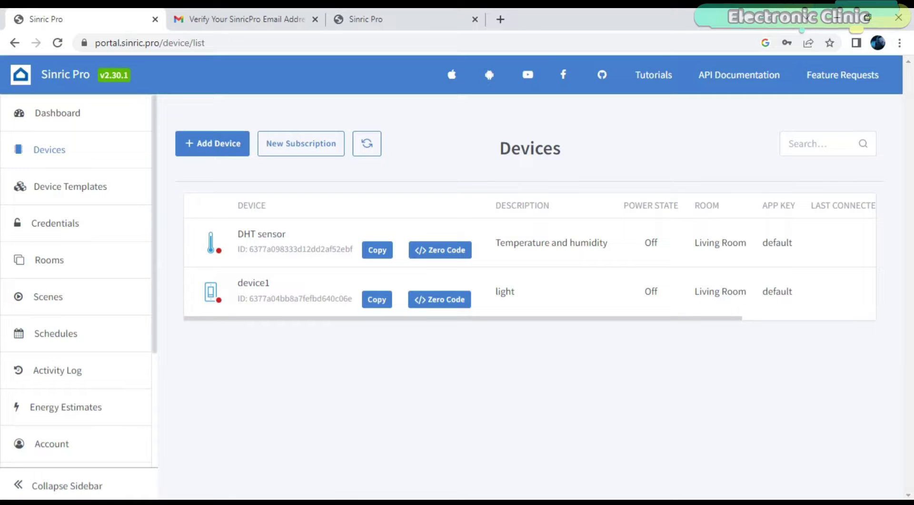
Copy the App Key from Sinric Pro Credentials into the sketch's APP_KEY.
click(93, 230)
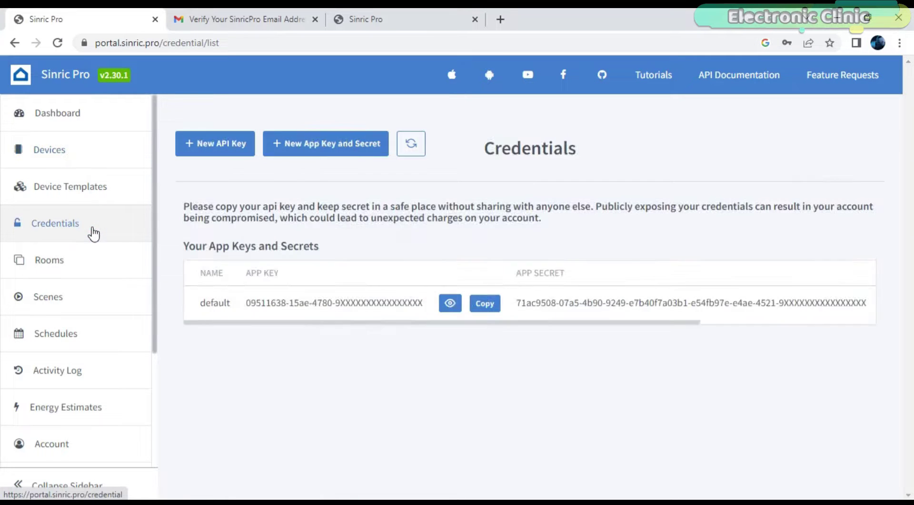
click(485, 310)
key(alt+Tab)
drag(299, 226, 134, 230)
key(ctrl+v)
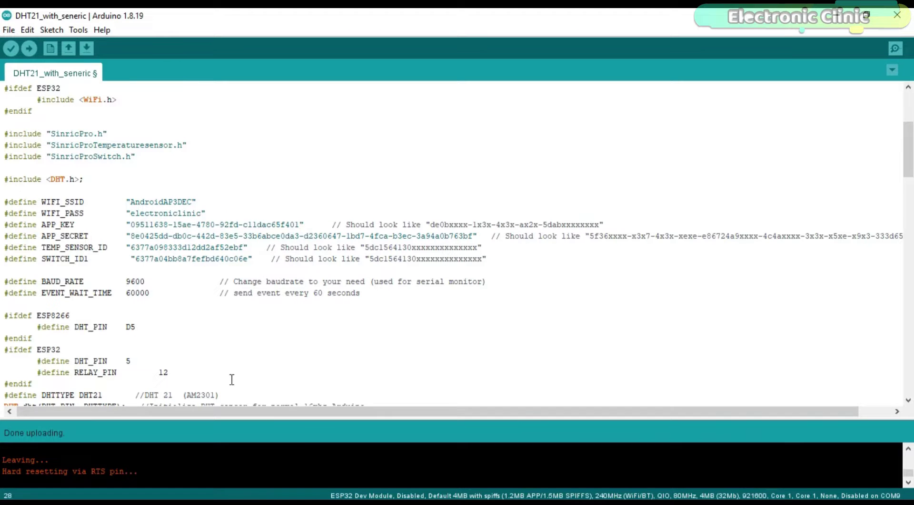
Copy the App Secret into the sketch, replacing the old APP_SECRET value.
key(alt+Tab)
drag(724, 323, 891, 336)
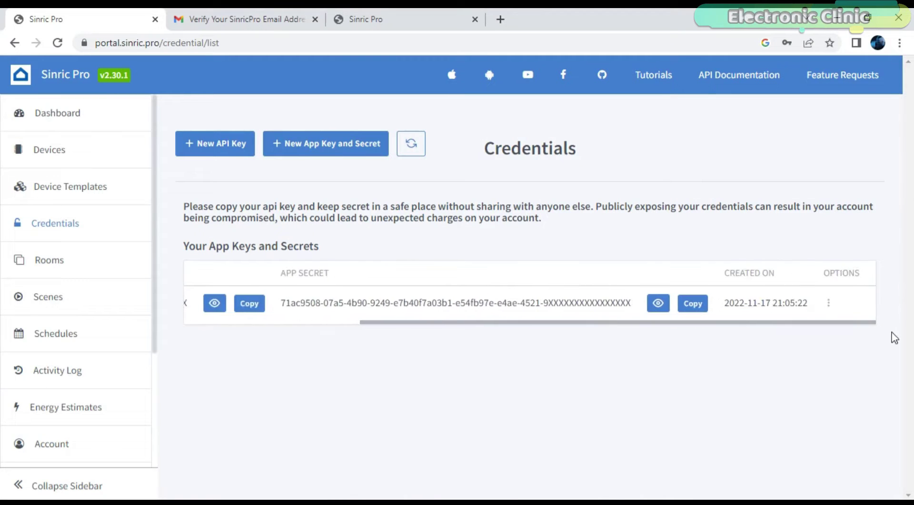
click(688, 307)
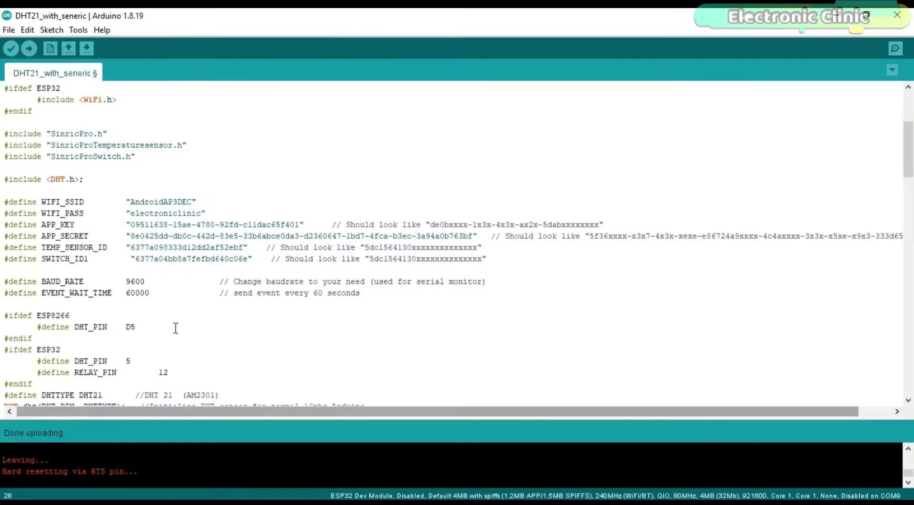
drag(474, 236, 130, 234)
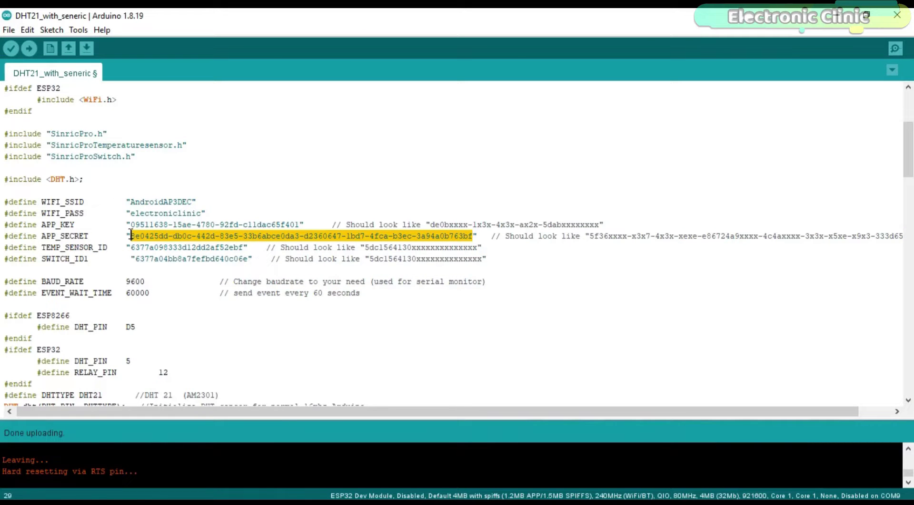
key(ctrl+v)
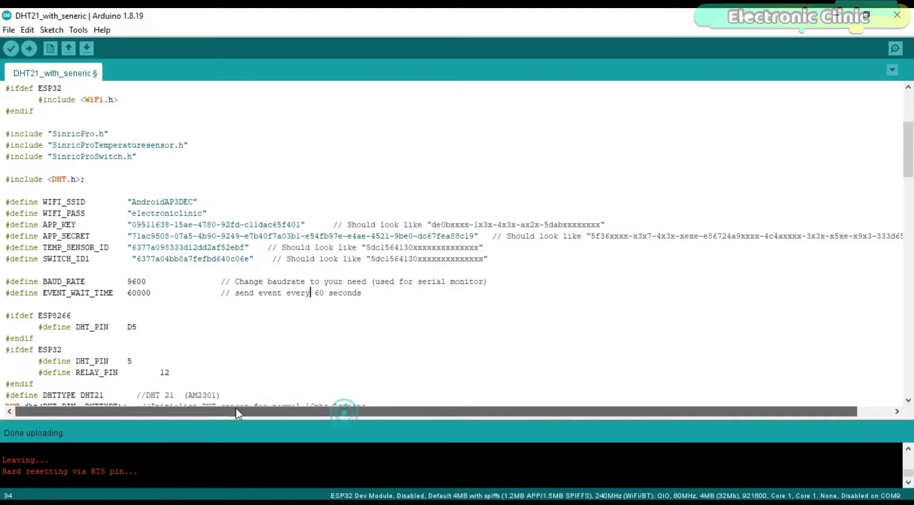
scroll(255, 322, up, 5)
drag(66, 303, 109, 303)
click(103, 303)
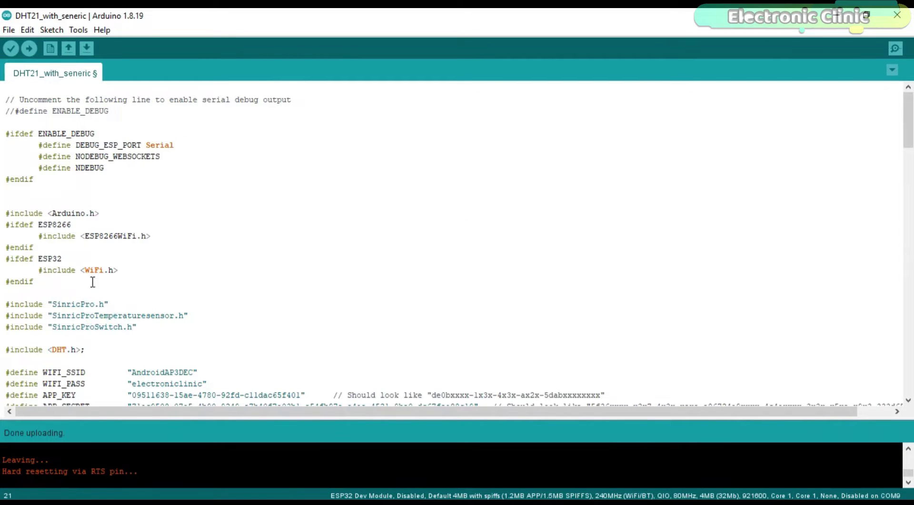
click(49, 32)
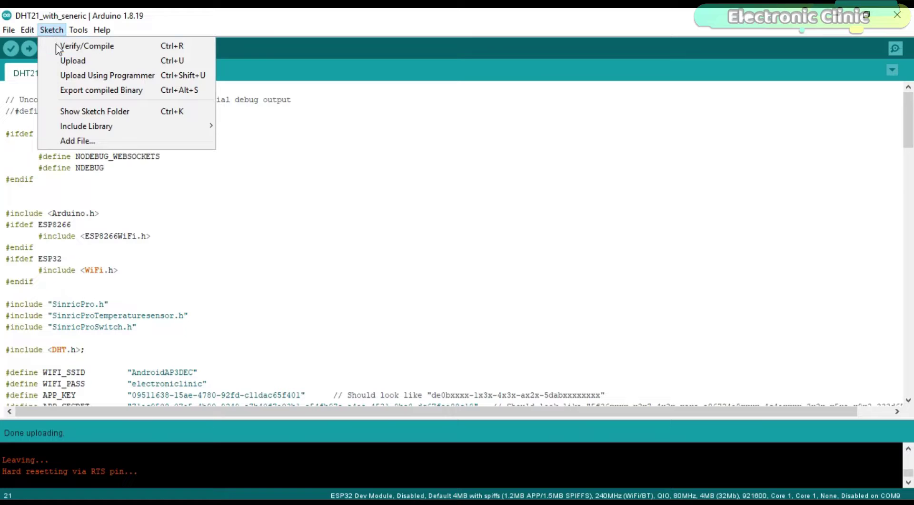
mouse_move(152, 131)
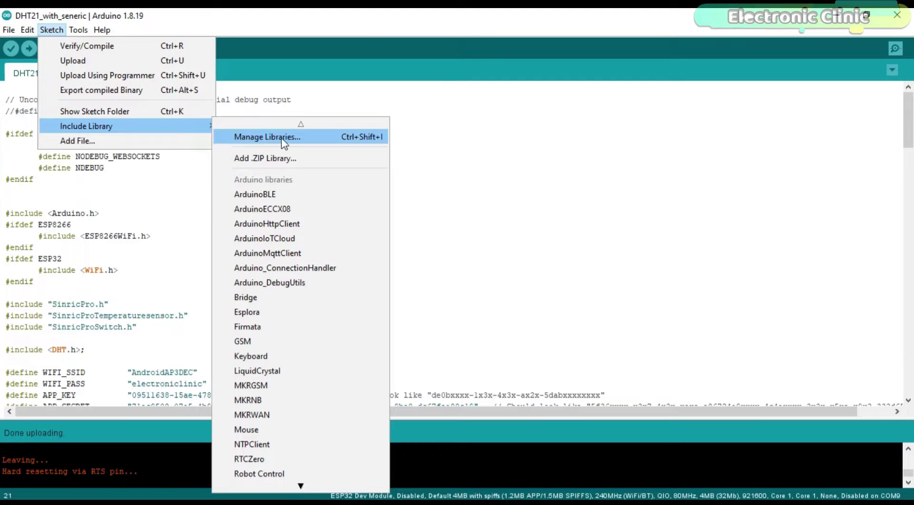
click(281, 137)
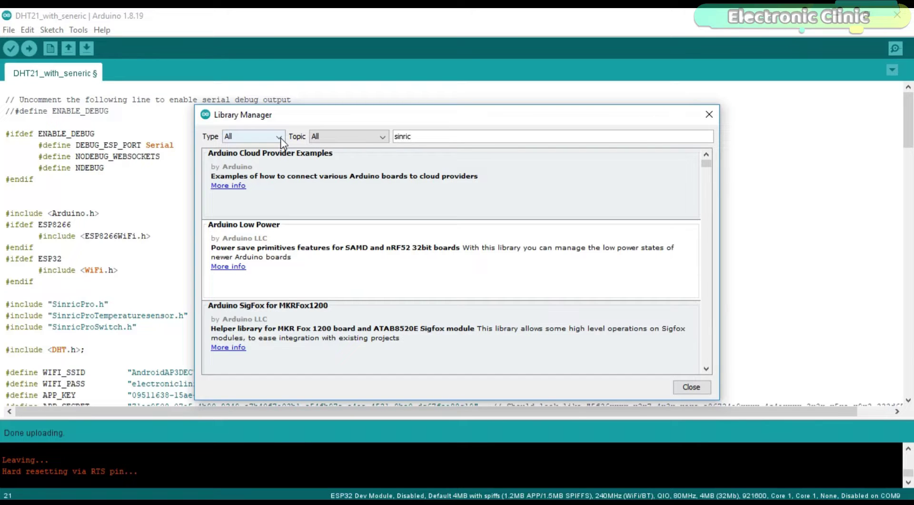
text(pro)
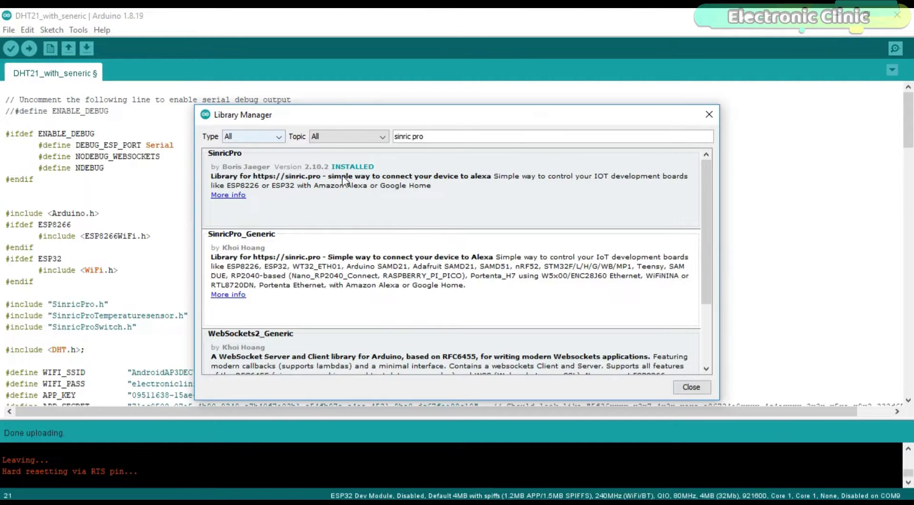
click(708, 115)
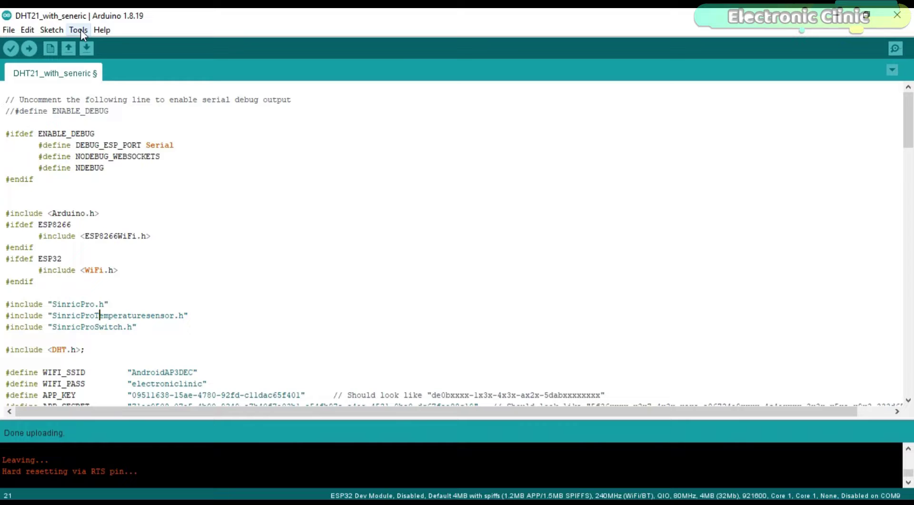
Verify ESP32 Dev Module on COM9 under Tools, then upload the sketch.
click(80, 30)
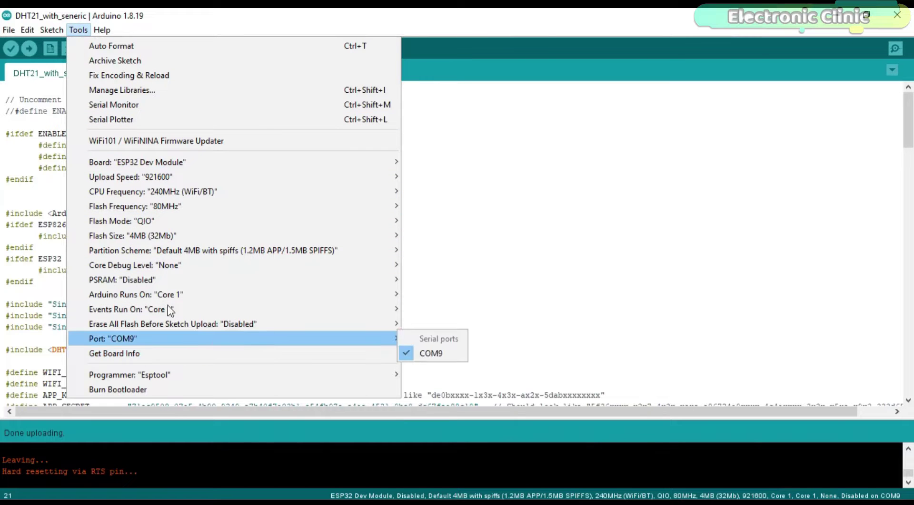
click(30, 49)
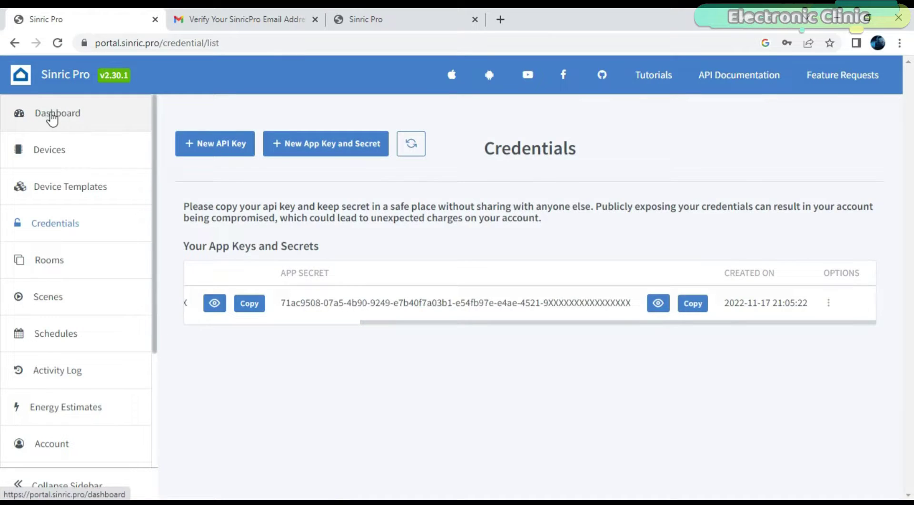
On the Dashboard, turn on the DHT sensor and device1 in the Living Room.
click(52, 115)
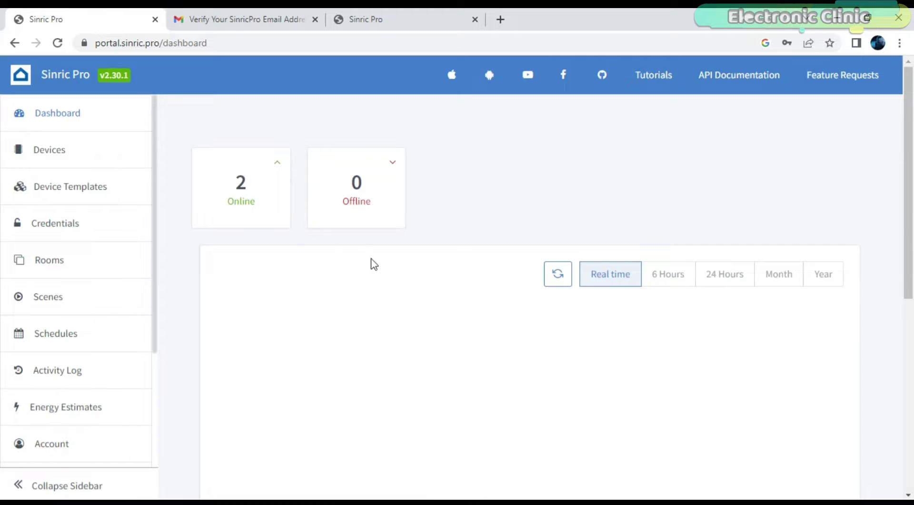
scroll(410, 305, down, 3)
scroll(413, 306, down, 4)
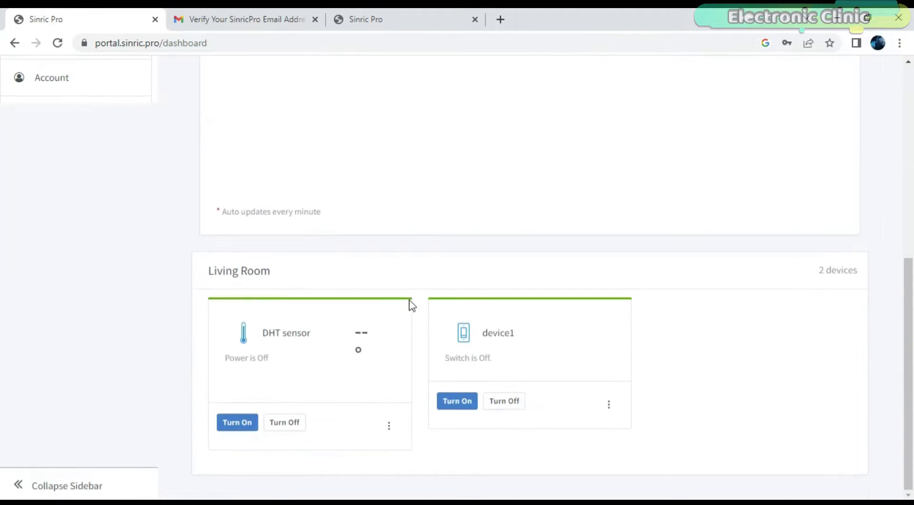
click(238, 431)
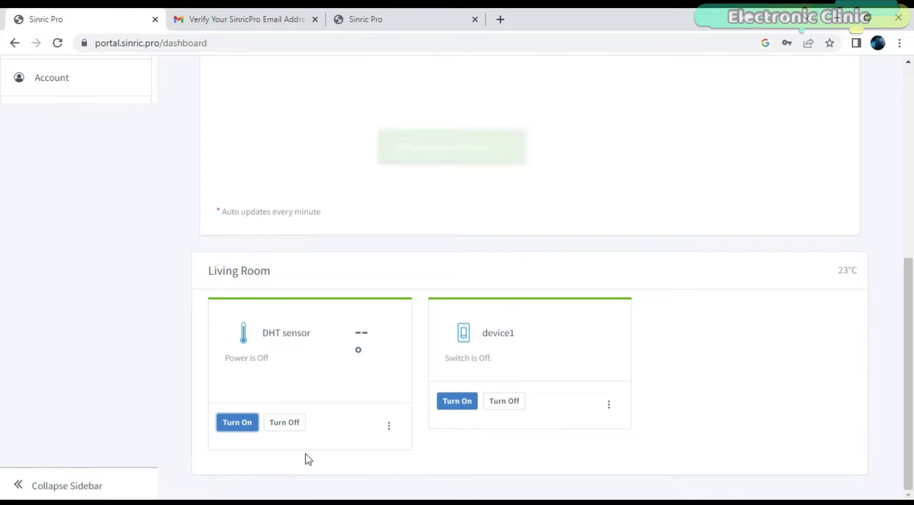
click(464, 409)
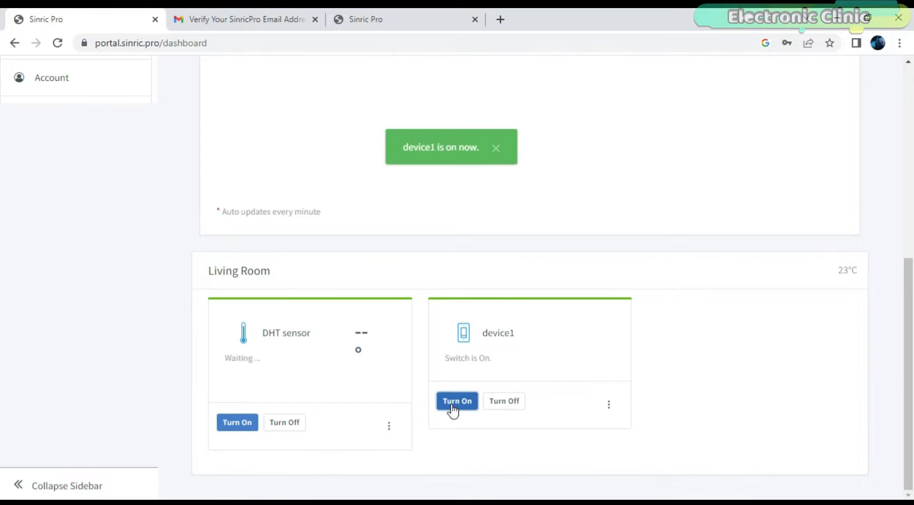
scroll(413, 430, up, 3)
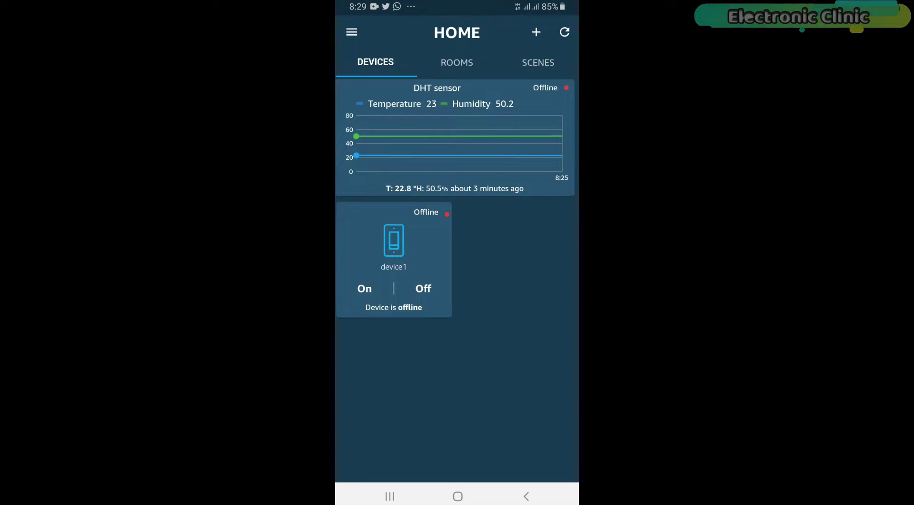
click(456, 138)
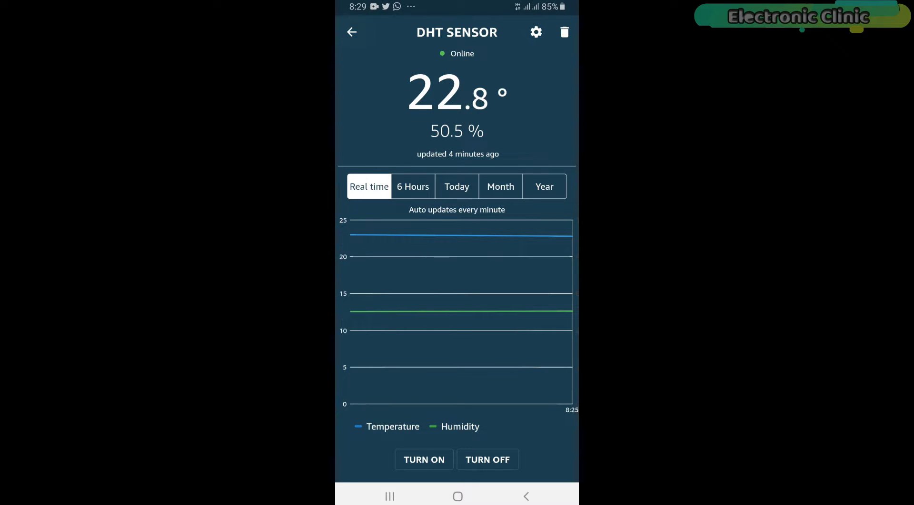
click(351, 32)
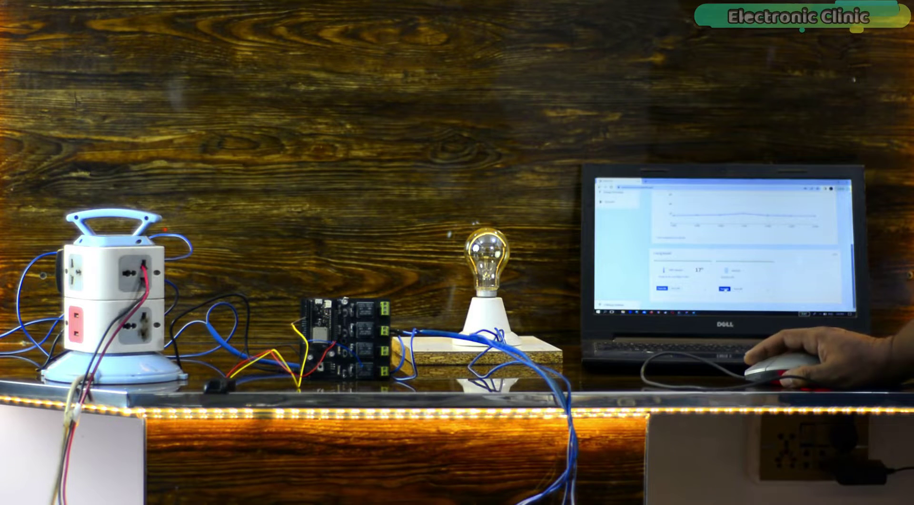
Toggle device1 on, off, on and off again to flash the relay-driven bulb.
click(724, 289)
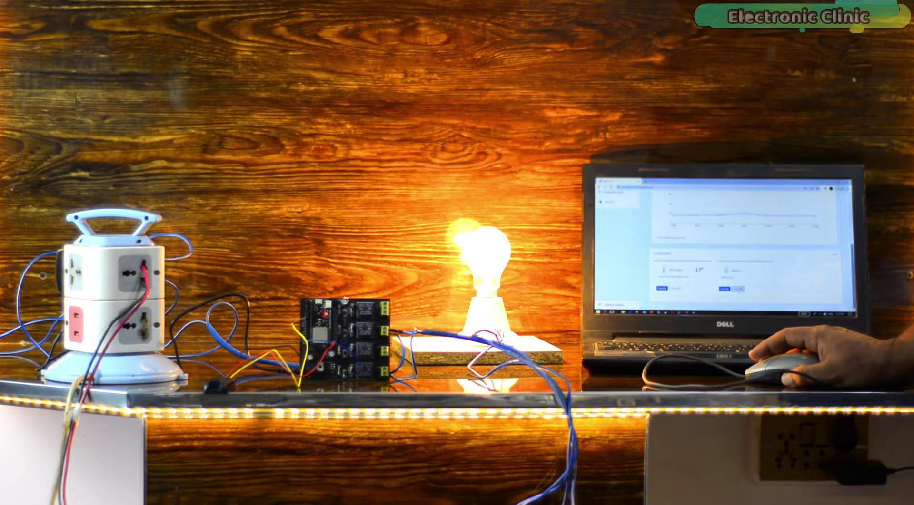
click(738, 289)
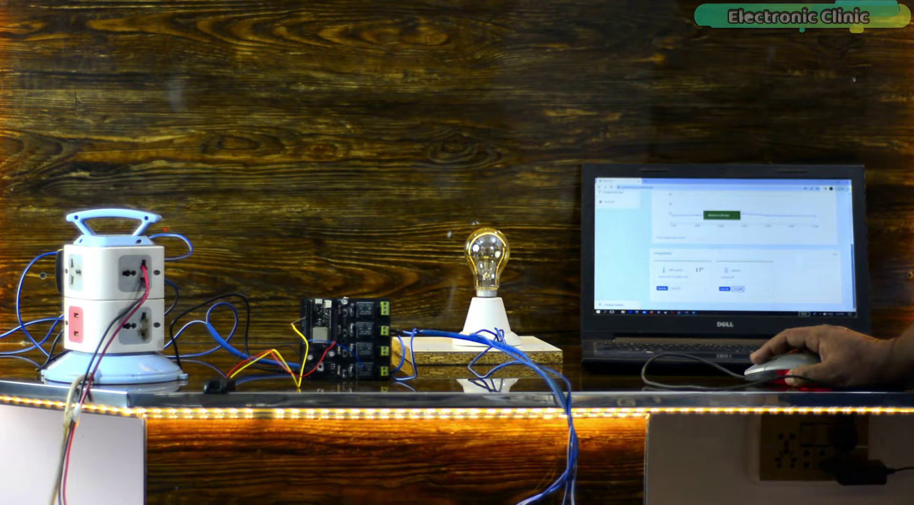
click(724, 289)
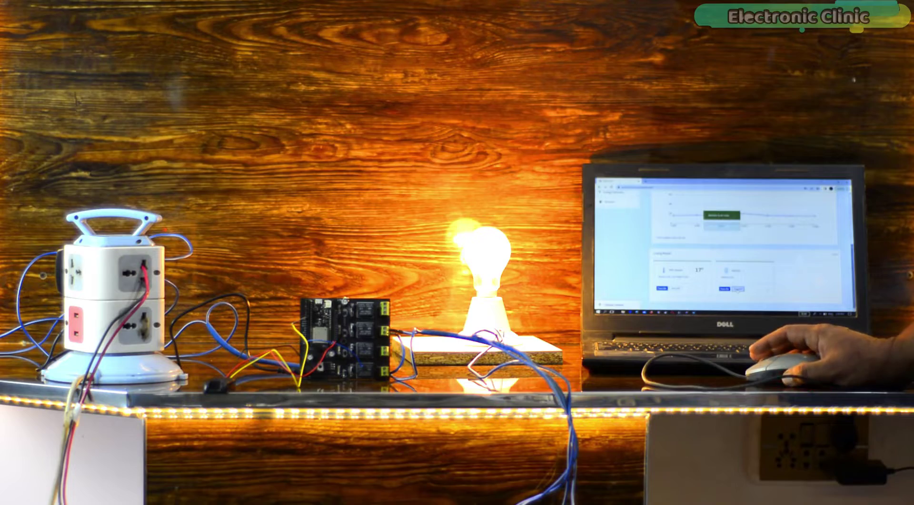
click(738, 289)
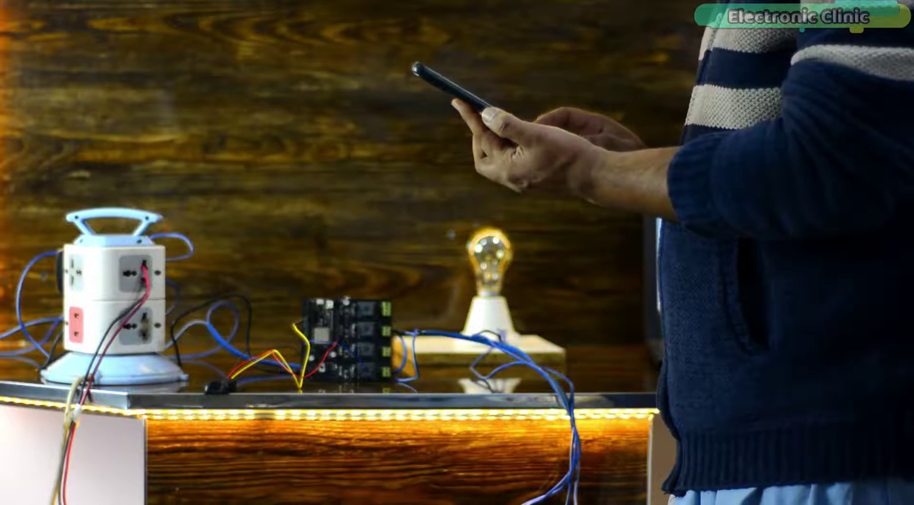